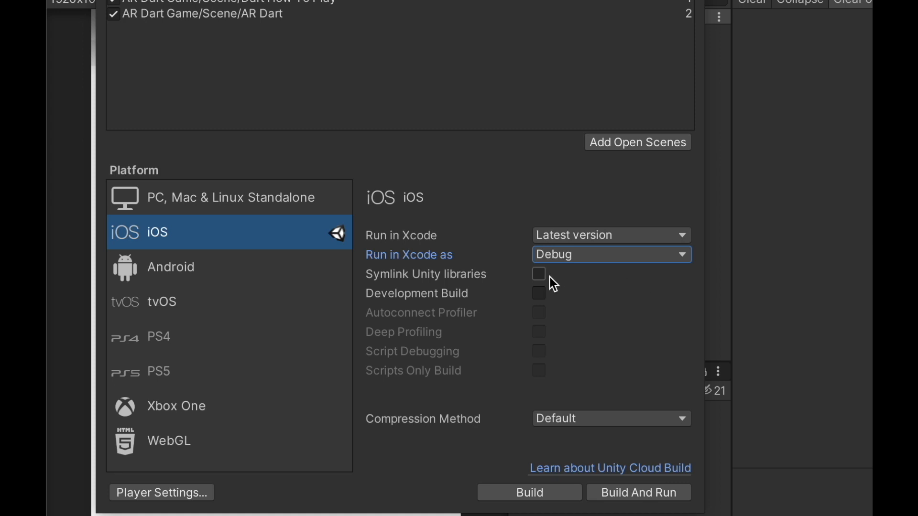
Enable Symlink Unity libraries and Development Build for the iOS platform.
{"action": "left_click", "coordinate": [539, 275]}
{"action": "left_click", "coordinate": [540, 294]}
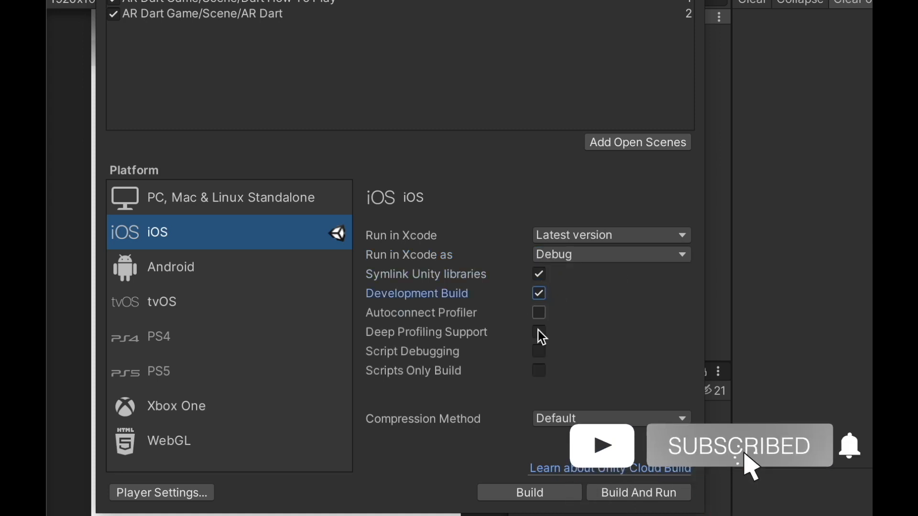
In the iOS player's identification settings, set the version to 1.7 and the build number to 18.
{"action": "left_click", "coordinate": [144, 496]}
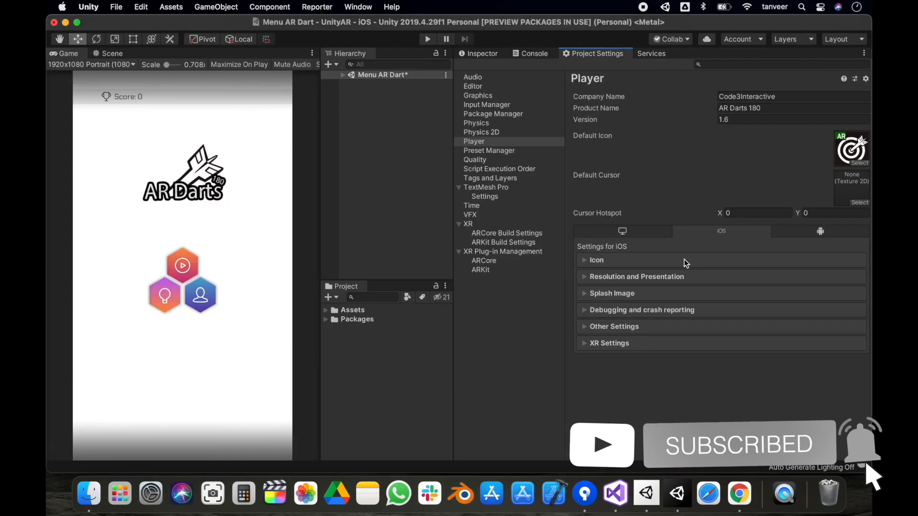
{"action": "left_click", "coordinate": [650, 327]}
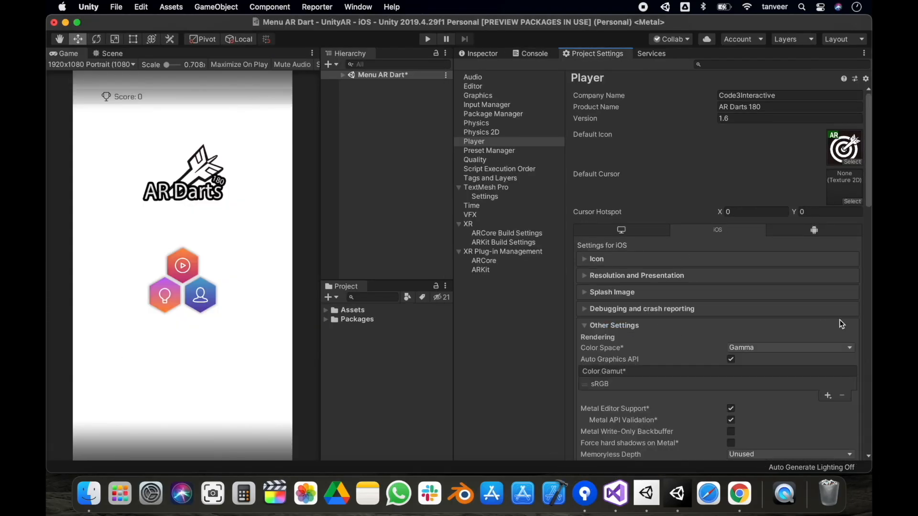
{"action": "scroll", "coordinate": [839, 320], "scroll_direction": "down", "scroll_amount": 2}
{"action": "scroll", "coordinate": [840, 325], "scroll_direction": "down", "scroll_amount": 7}
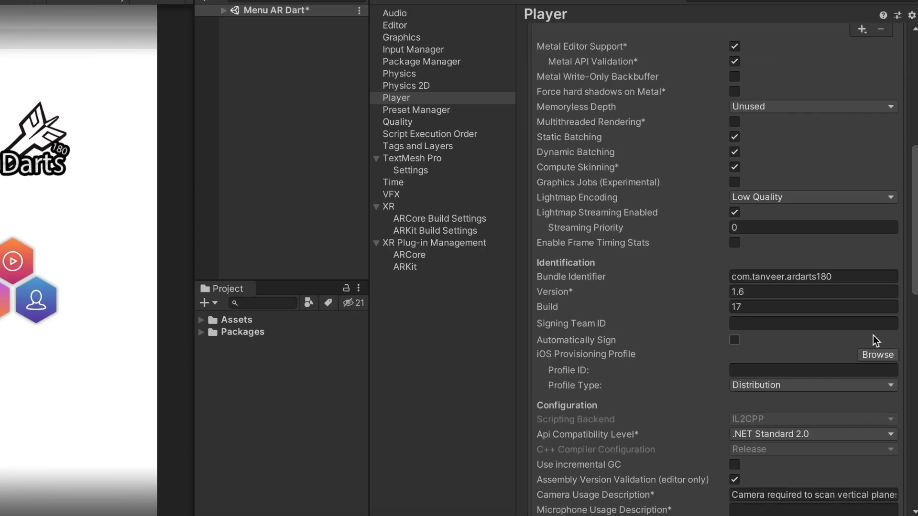
{"action": "left_click", "coordinate": [747, 291]}
{"action": "left_click", "coordinate": [756, 293]}
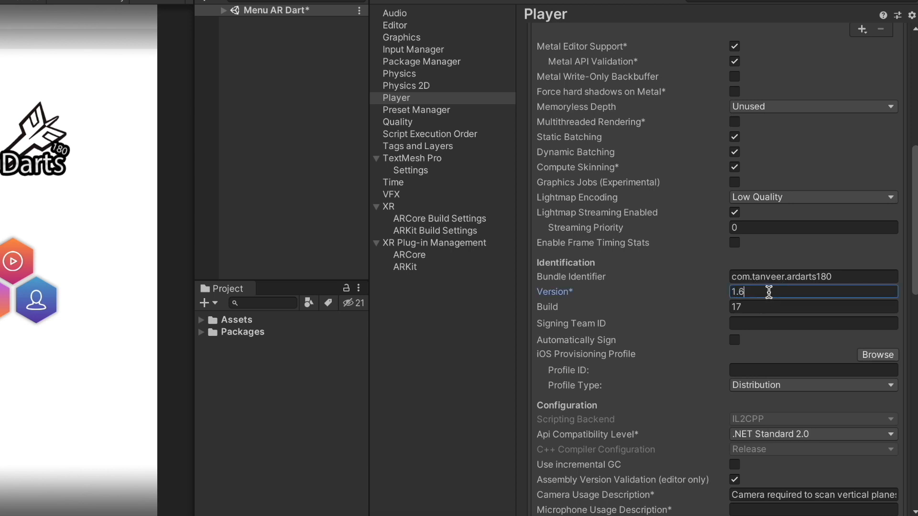
{"action": "key", "text": "BackSpace"}
{"action": "type", "text": "7"}
{"action": "key", "text": "Tab"}
{"action": "type", "text": "18"}
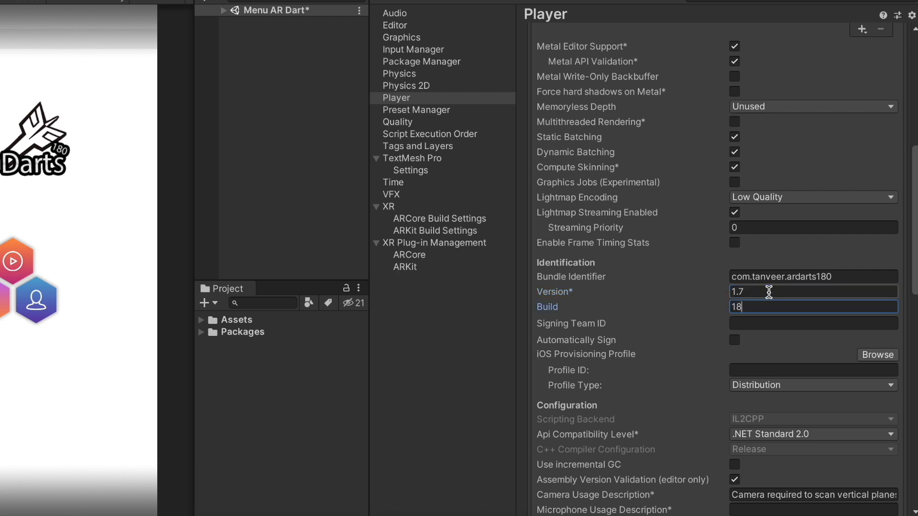
Enable automatic signing for iOS and review the remaining player settings.
{"action": "left_click", "coordinate": [738, 342]}
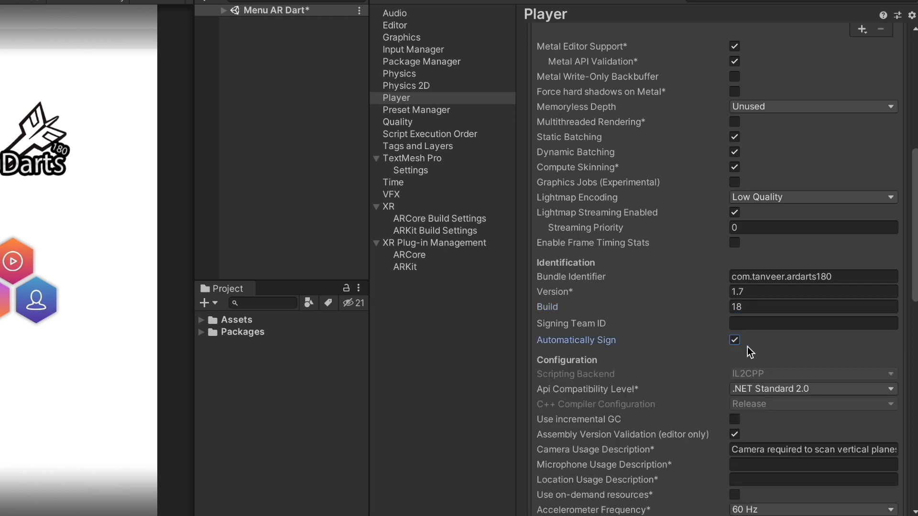
{"action": "scroll", "coordinate": [791, 340], "scroll_direction": "down", "scroll_amount": 3}
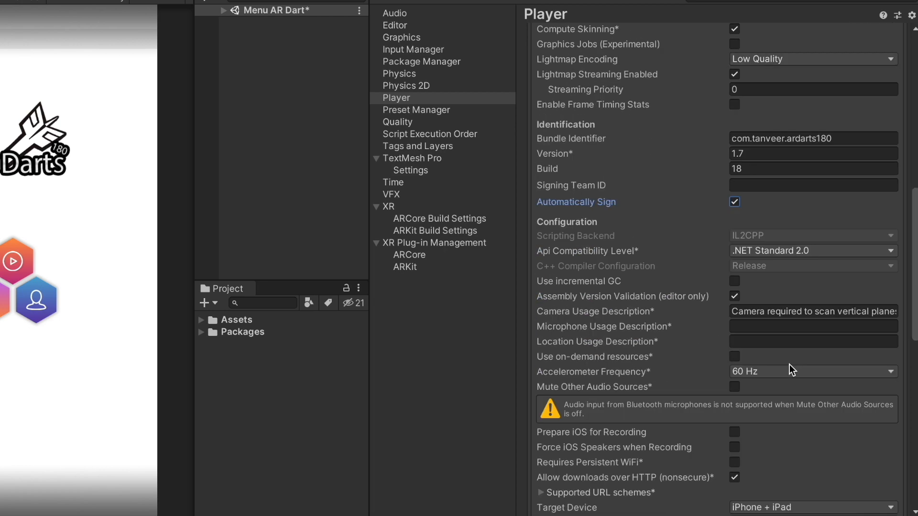
{"action": "scroll", "coordinate": [790, 364], "scroll_direction": "down", "scroll_amount": 6}
{"action": "scroll", "coordinate": [789, 366], "scroll_direction": "down", "scroll_amount": 6}
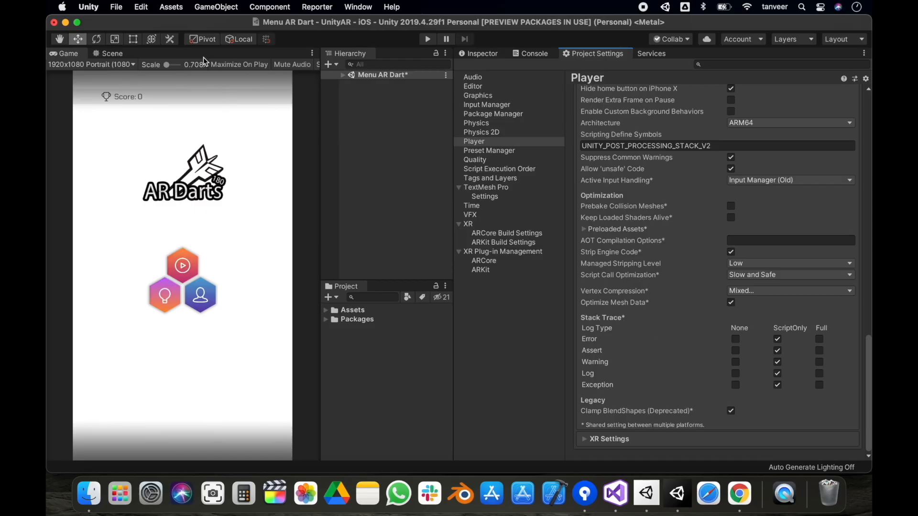
Start an iOS build and choose Documents/Development/Xcode Project/Dart 180 as the parent location for the export.
{"action": "left_click", "coordinate": [117, 7]}
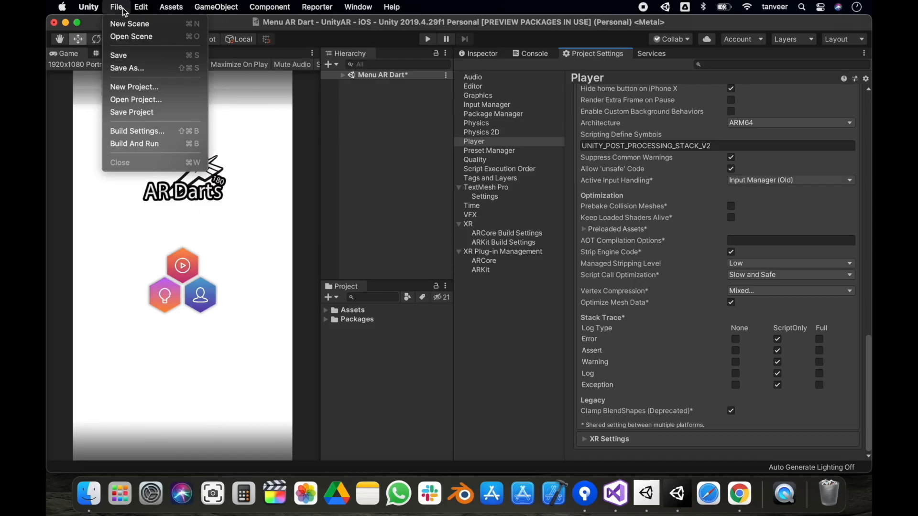
{"action": "left_click", "coordinate": [143, 131]}
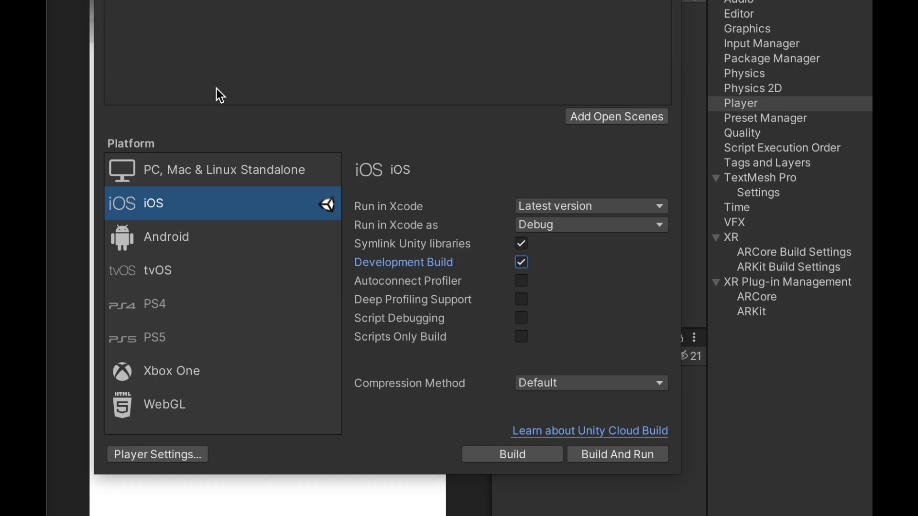
{"action": "left_click", "coordinate": [512, 455]}
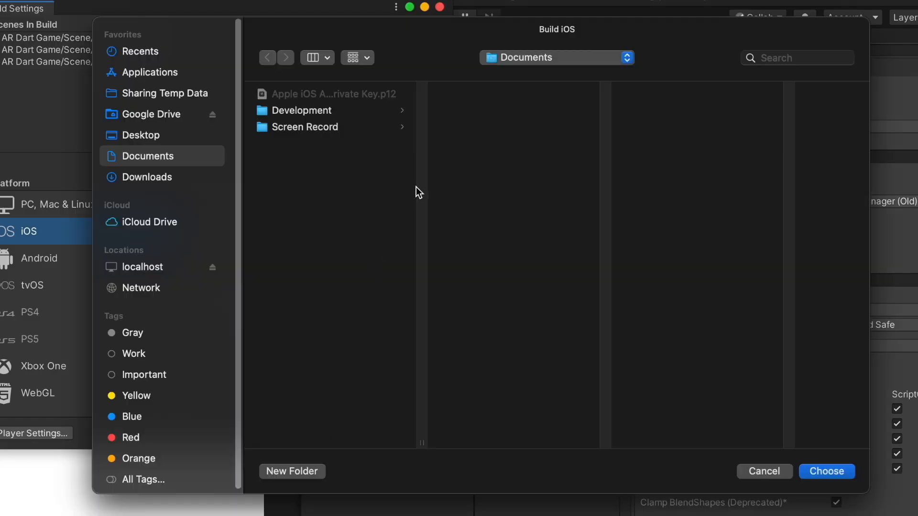
{"action": "left_click", "coordinate": [303, 113]}
{"action": "left_click", "coordinate": [474, 115]}
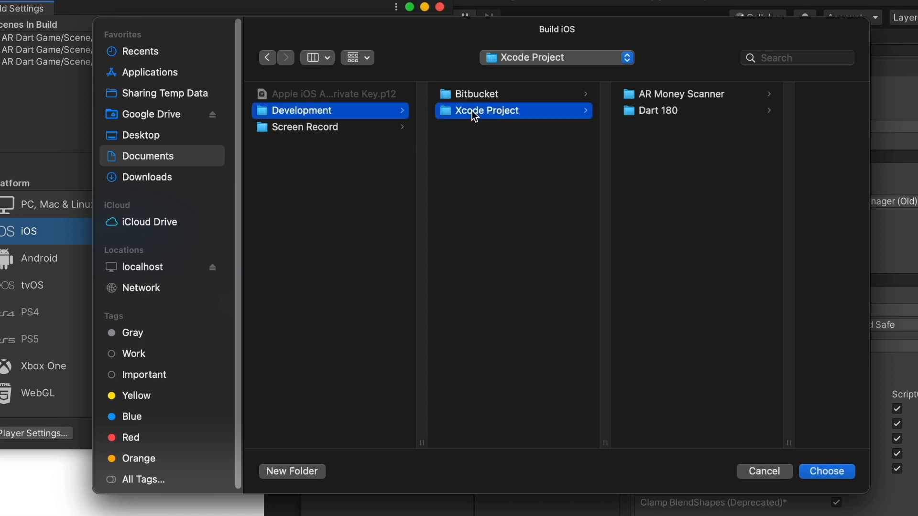
{"action": "left_click", "coordinate": [667, 111]}
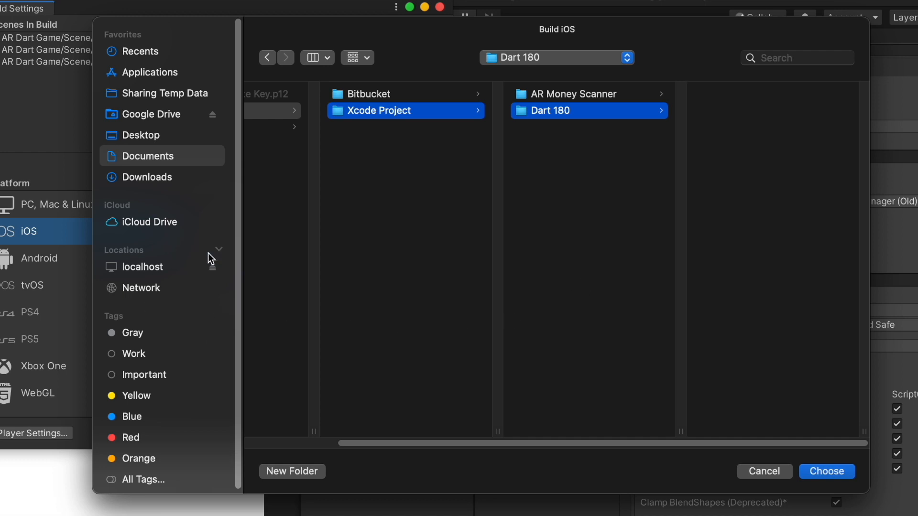
Create a folder named Development inside Dart 180 and build the Xcode project into it.
{"action": "left_click", "coordinate": [296, 470]}
{"action": "type", "text": "De"}
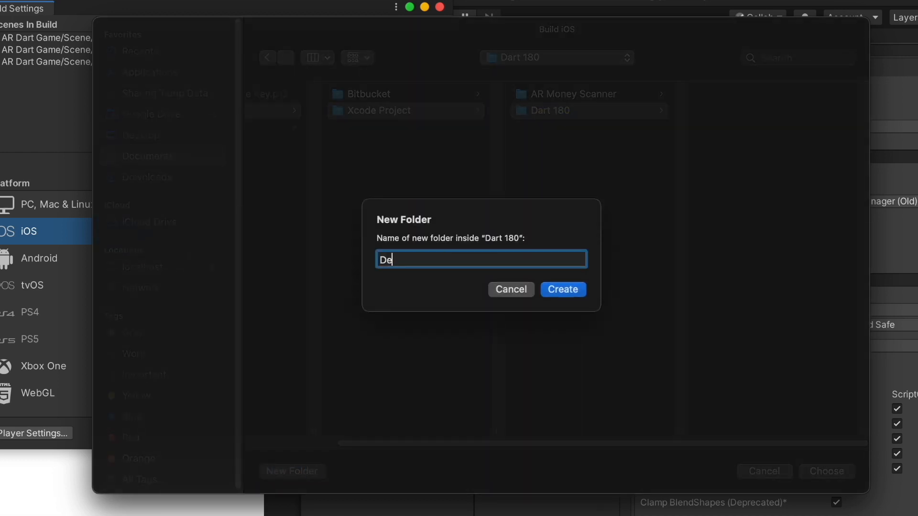
{"action": "type", "text": "velopment"}
{"action": "left_click", "coordinate": [576, 291]}
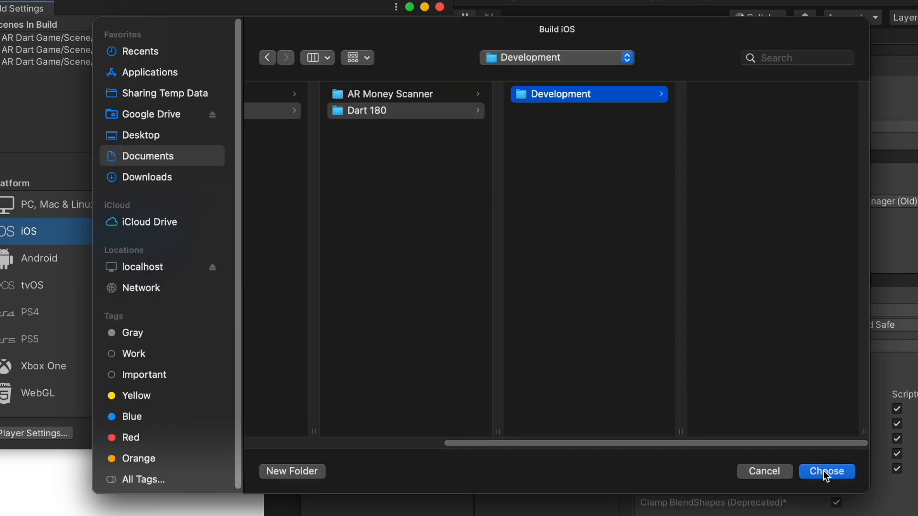
{"action": "left_click", "coordinate": [825, 473]}
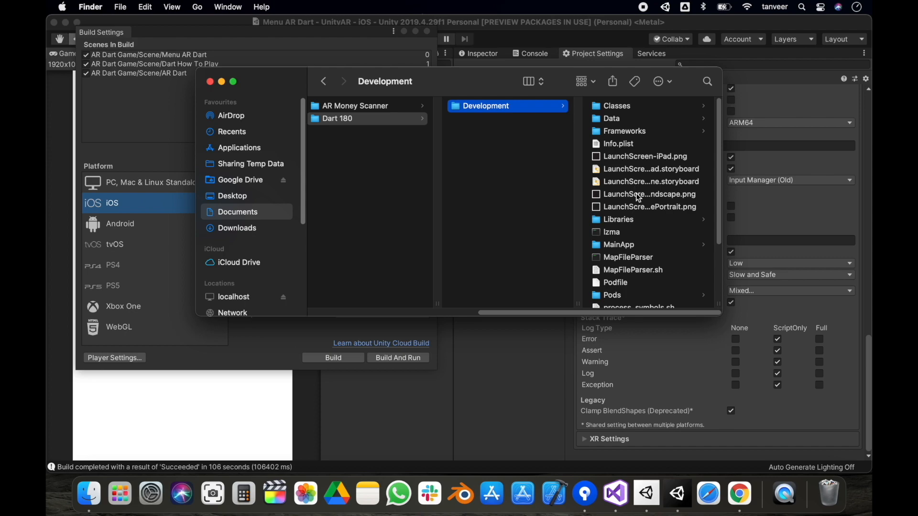
Open Unity-iPhone.xcodeproj from the exported Development folder in Xcode.
{"action": "scroll", "coordinate": [635, 199], "scroll_direction": "down", "scroll_amount": 5}
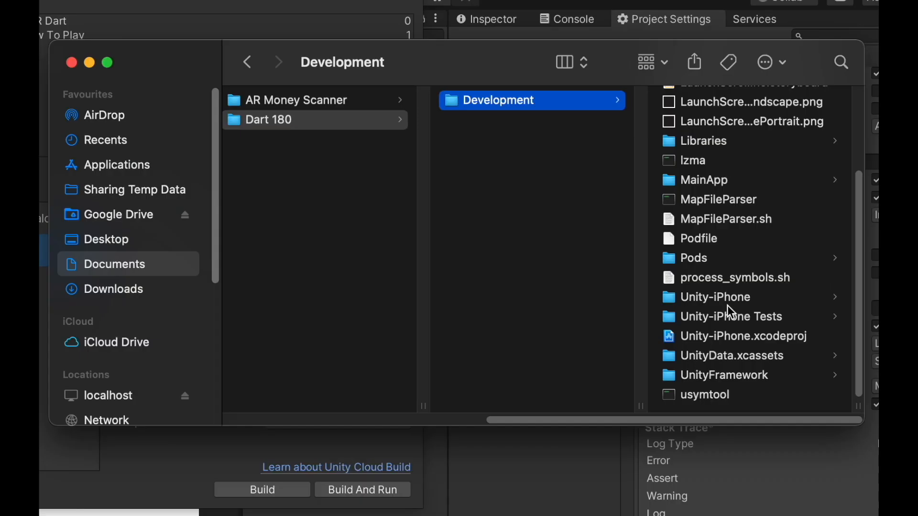
{"action": "left_click", "coordinate": [767, 339]}
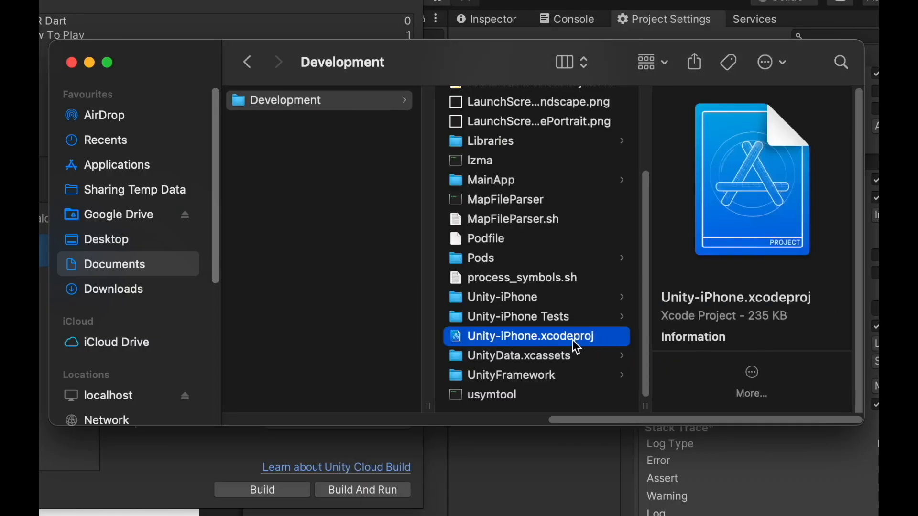
{"action": "double_click", "coordinate": [547, 339]}
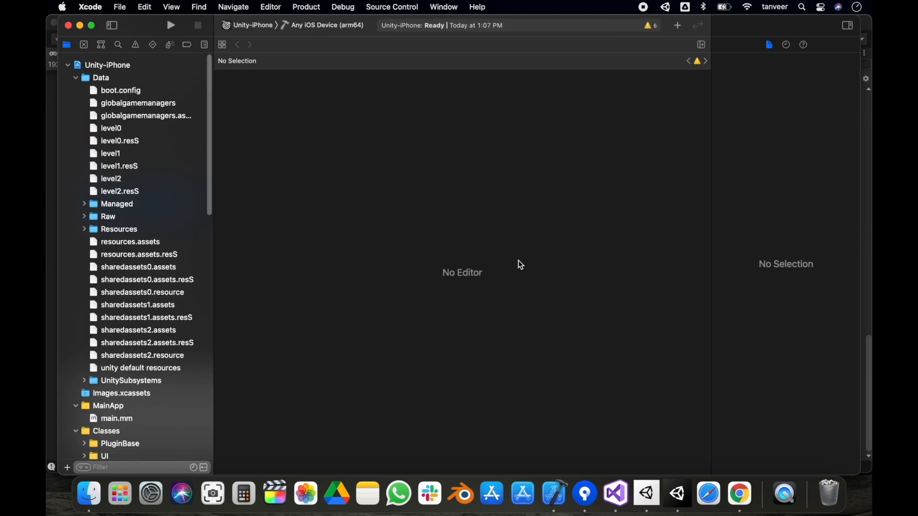
Assign the developer's own team as the signing team of the Unity-iPhone target.
{"action": "left_click", "coordinate": [119, 71]}
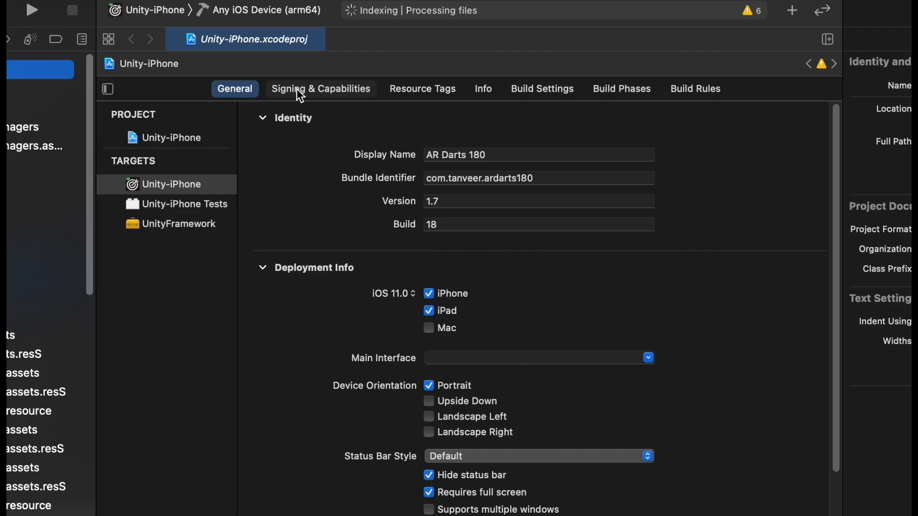
{"action": "left_click", "coordinate": [297, 88]}
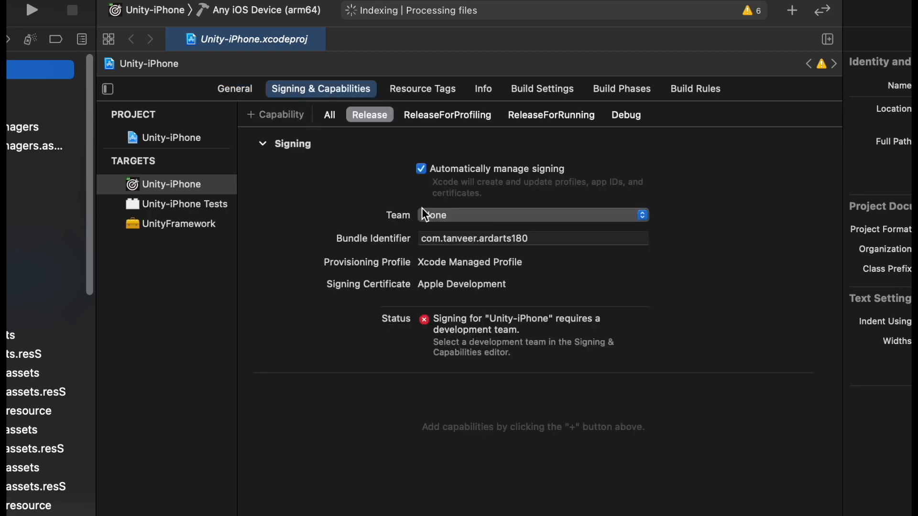
{"action": "left_click", "coordinate": [509, 217]}
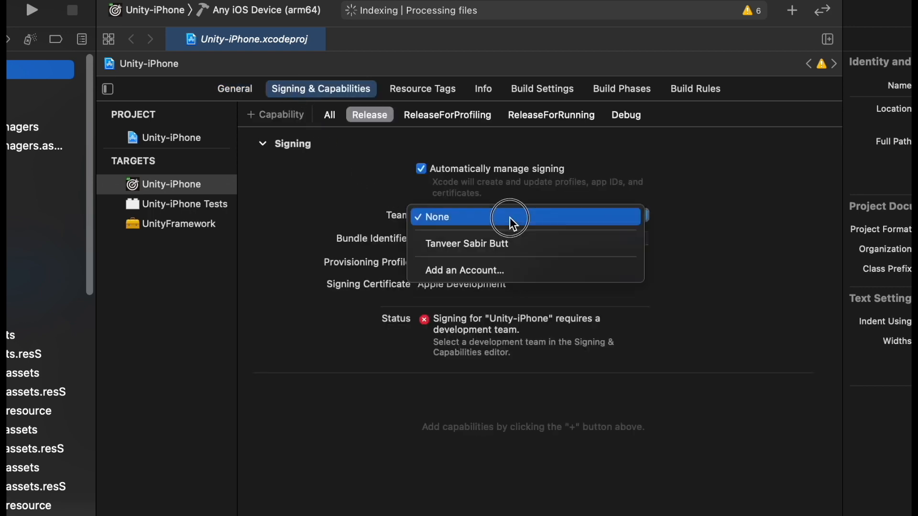
{"action": "left_click", "coordinate": [511, 242]}
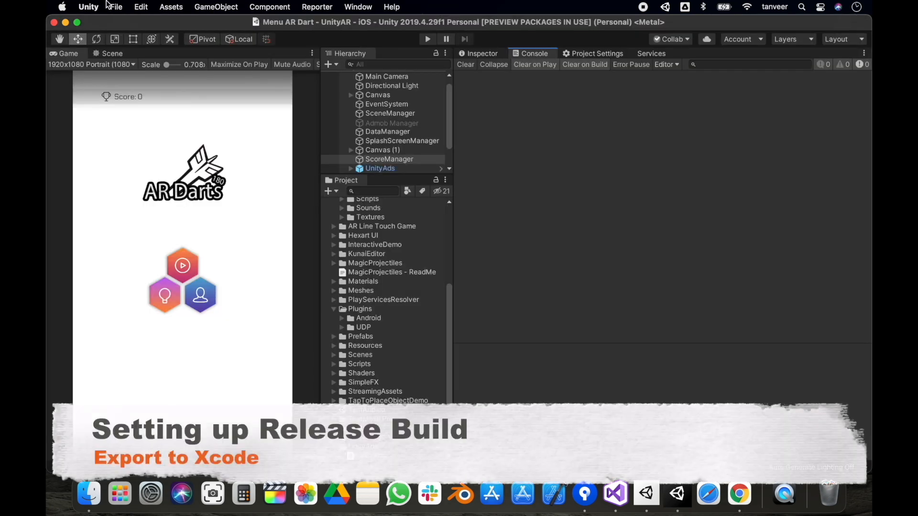
Back in Unity, set the iOS build to run in Xcode as Release and disable Symlink Unity libraries and Development Build.
{"action": "left_click", "coordinate": [116, 7]}
{"action": "left_click", "coordinate": [129, 131]}
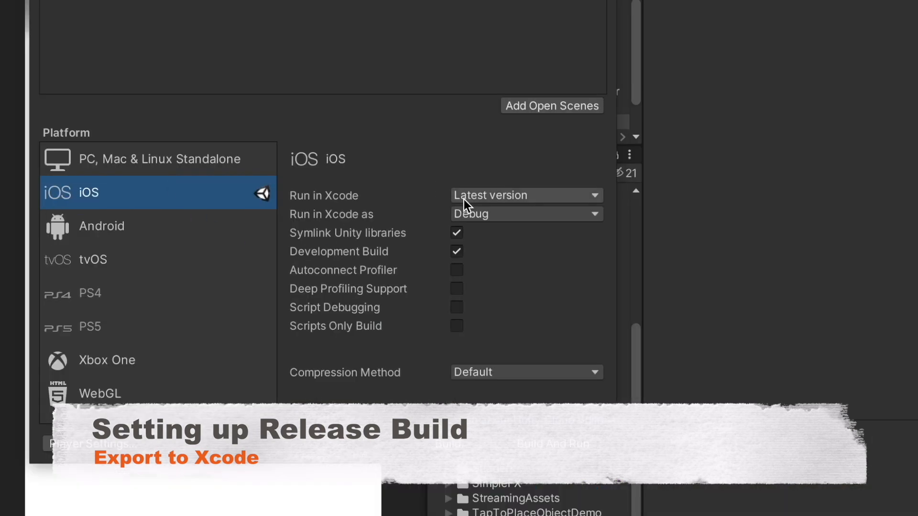
{"action": "left_click", "coordinate": [503, 216]}
{"action": "left_click", "coordinate": [508, 205]}
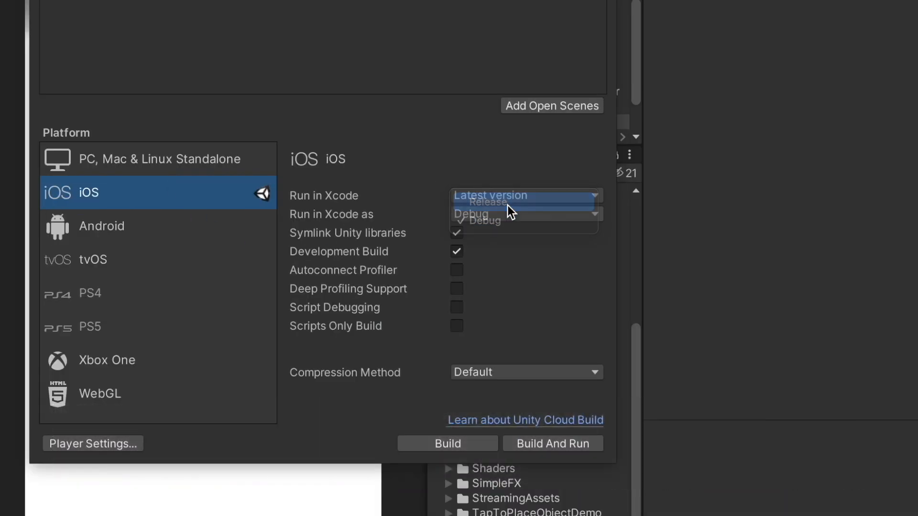
{"action": "left_click", "coordinate": [462, 235]}
{"action": "left_click", "coordinate": [463, 251]}
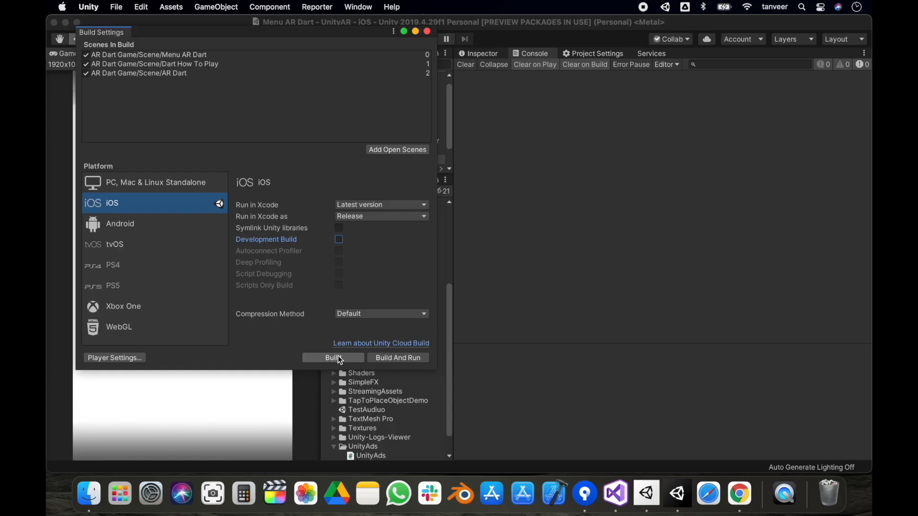
Build the iOS release version into a new folder named Distribution inside Dart 180.
{"action": "left_click", "coordinate": [448, 444]}
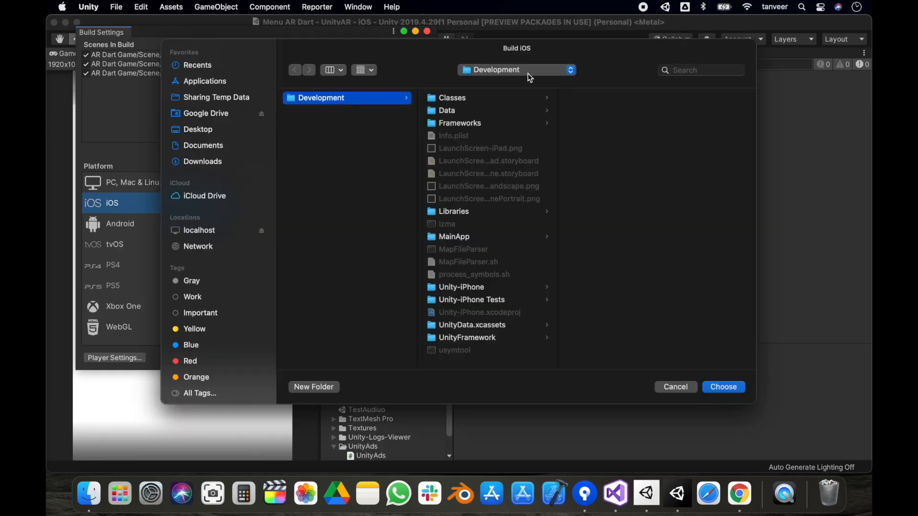
{"action": "left_click", "coordinate": [382, 168]}
{"action": "left_click", "coordinate": [314, 386]}
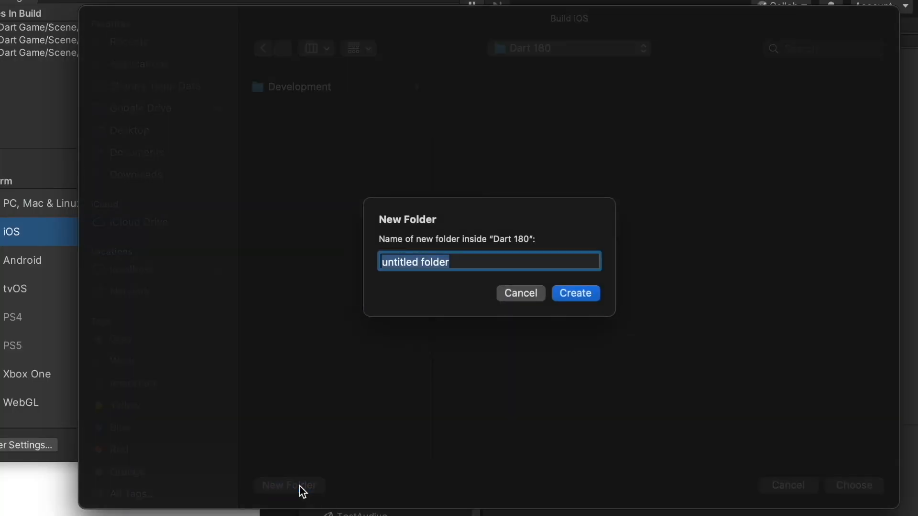
{"action": "type", "text": "Distr"}
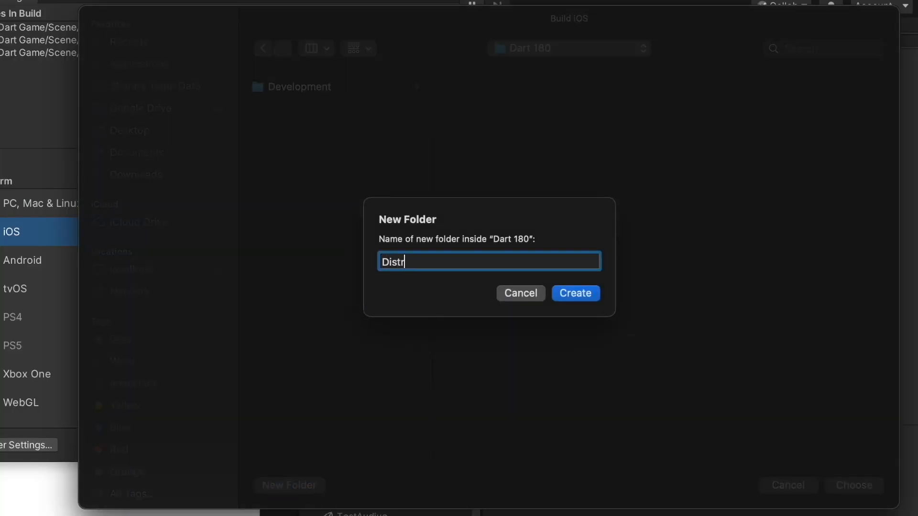
{"action": "type", "text": "ibution"}
{"action": "left_click", "coordinate": [571, 294]}
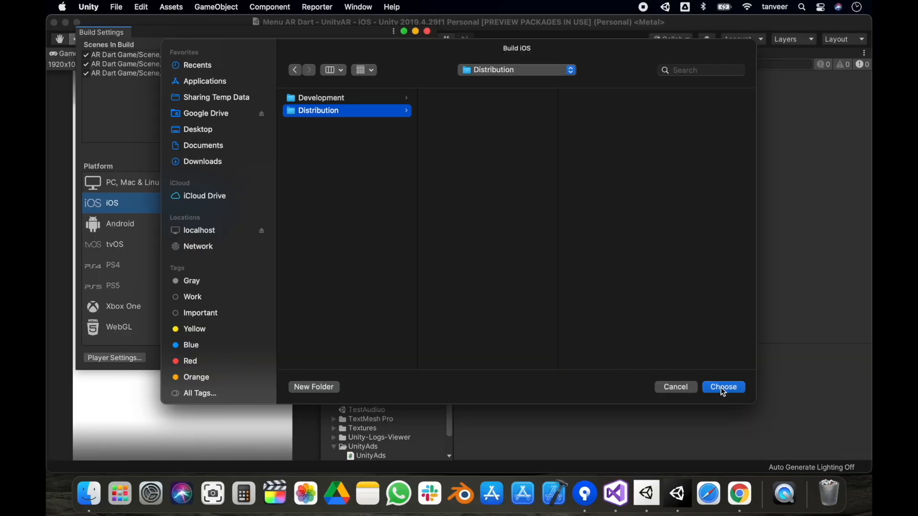
{"action": "left_click", "coordinate": [723, 387]}
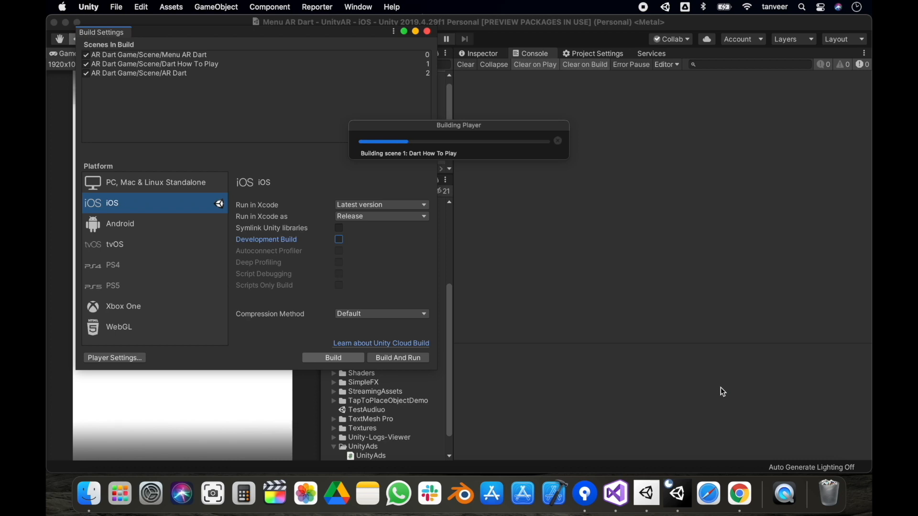
Open Unity-iPhone.xcodeproj from the Distribution folder in Xcode and display the Unity-iPhone project settings.
{"action": "scroll", "coordinate": [641, 261], "scroll_direction": "down", "scroll_amount": 2}
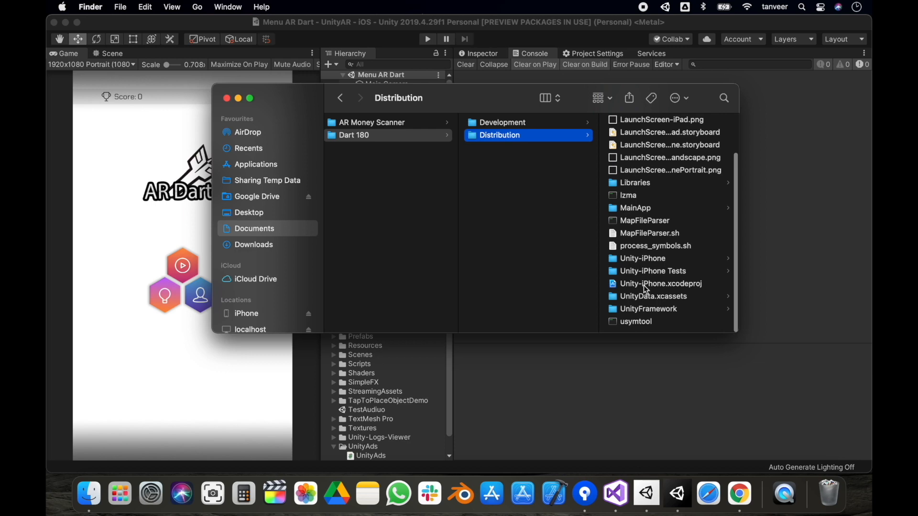
{"action": "double_click", "coordinate": [644, 285]}
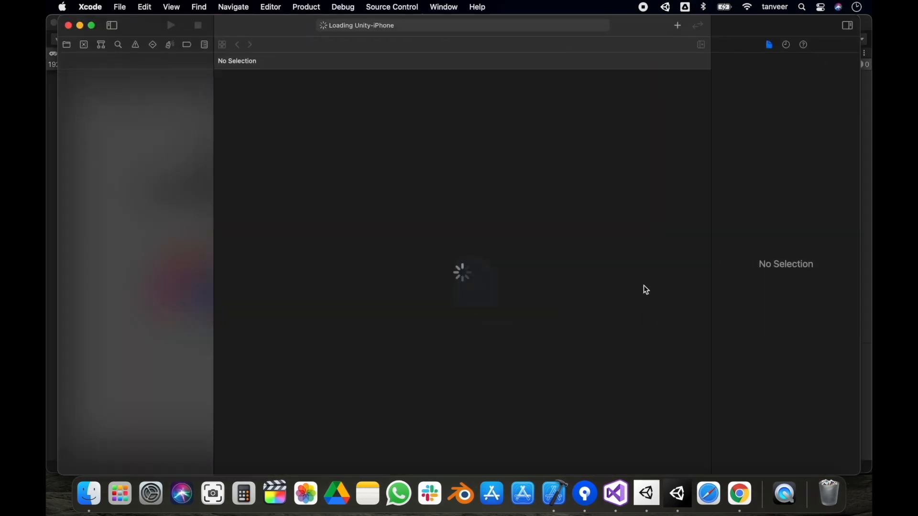
{"action": "left_click", "coordinate": [116, 66]}
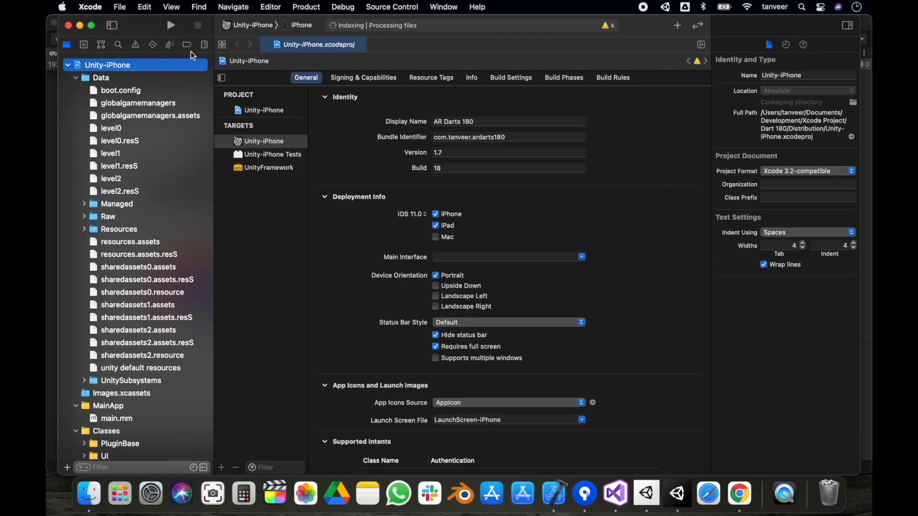
Assign the developer's own team as the signing team of the Unity-iPhone target and archive the project.
{"action": "left_click", "coordinate": [359, 84]}
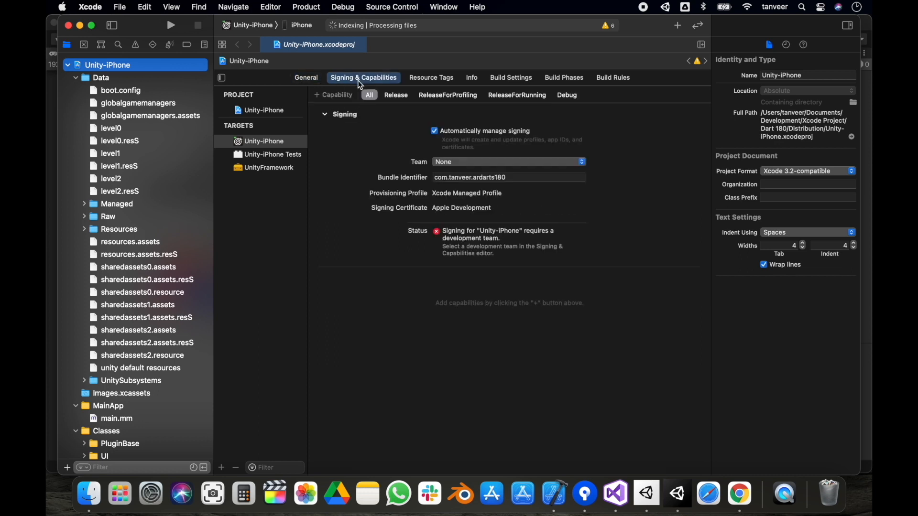
{"action": "left_click", "coordinate": [451, 163]}
{"action": "left_click", "coordinate": [465, 181]}
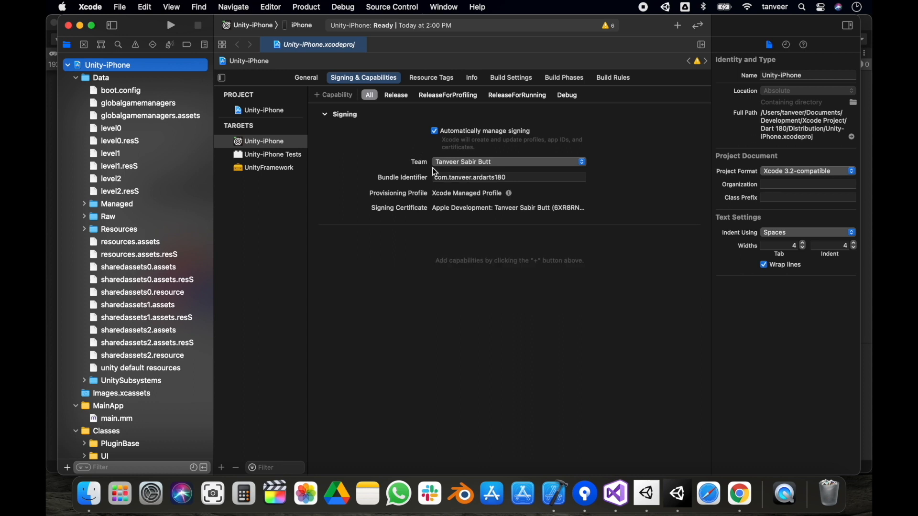
{"action": "left_click", "coordinate": [314, 5]}
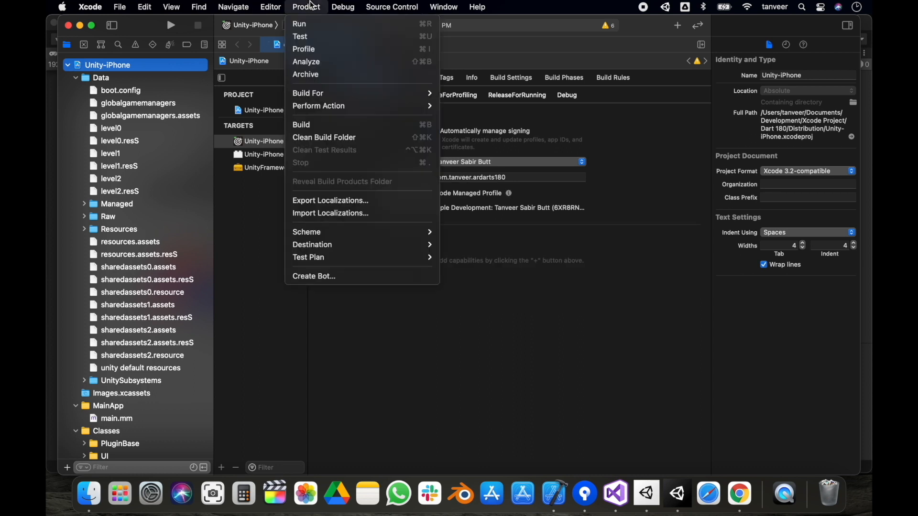
{"action": "left_click", "coordinate": [313, 76]}
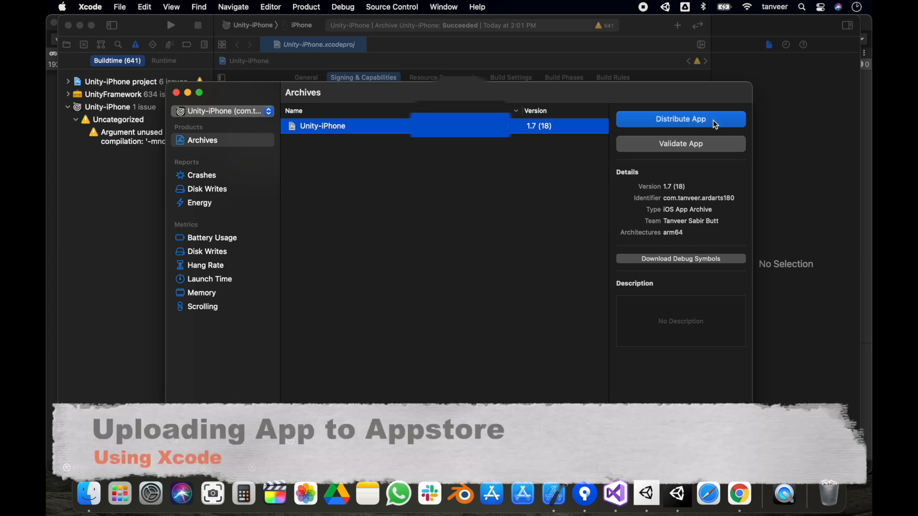
Distribute the Unity-iPhone 1.7 (18) archive through App Store Connect with the Upload destination and upload ARDarts180.
{"action": "left_click", "coordinate": [714, 121]}
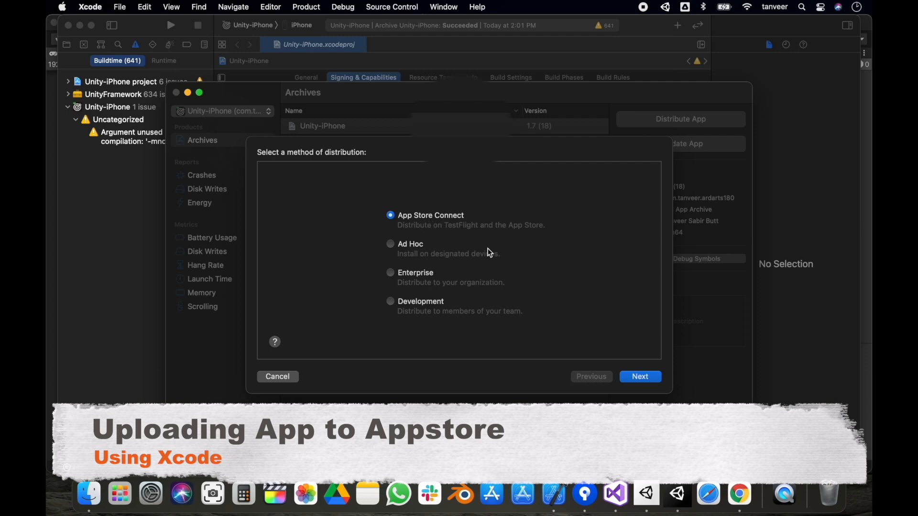
{"action": "left_click", "coordinate": [650, 378]}
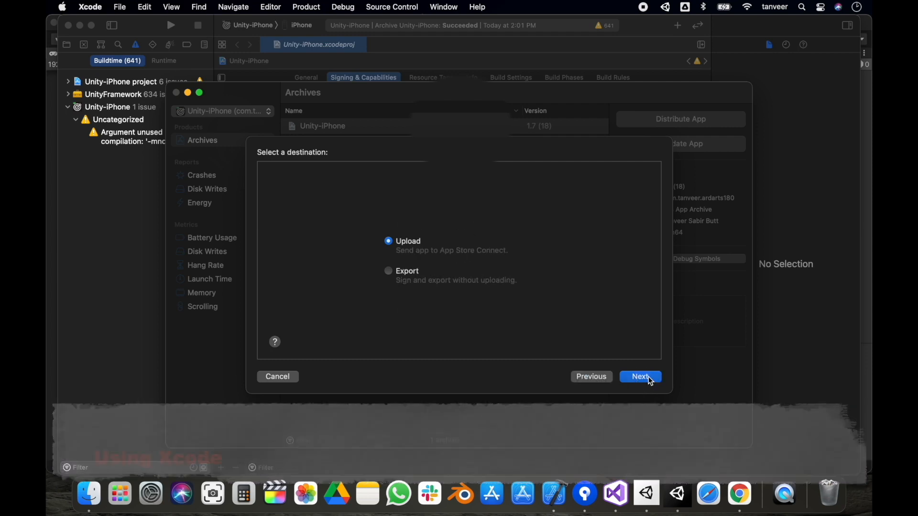
{"action": "left_click", "coordinate": [651, 378]}
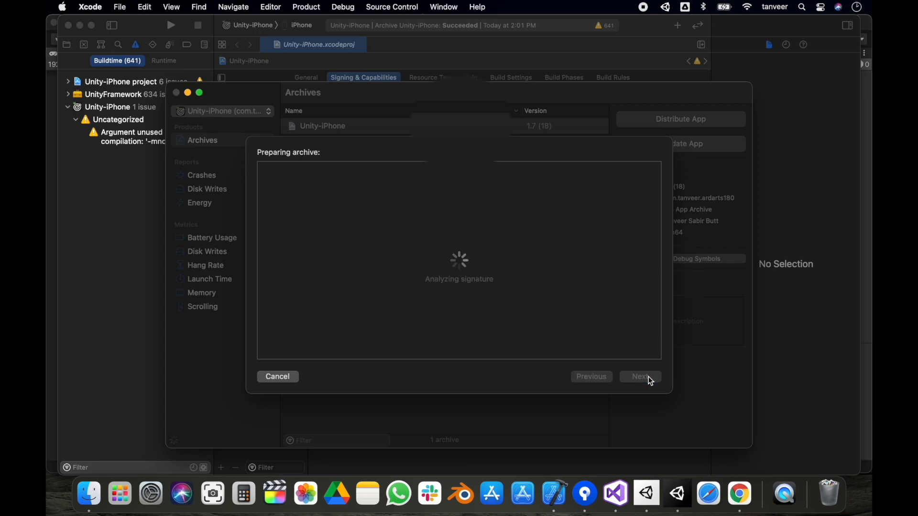
{"action": "left_click", "coordinate": [640, 377]}
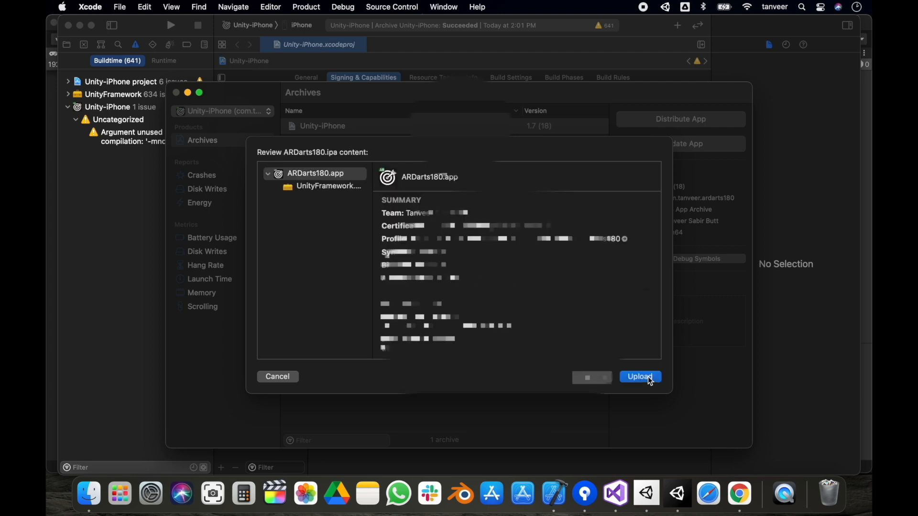
{"action": "left_click", "coordinate": [650, 379]}
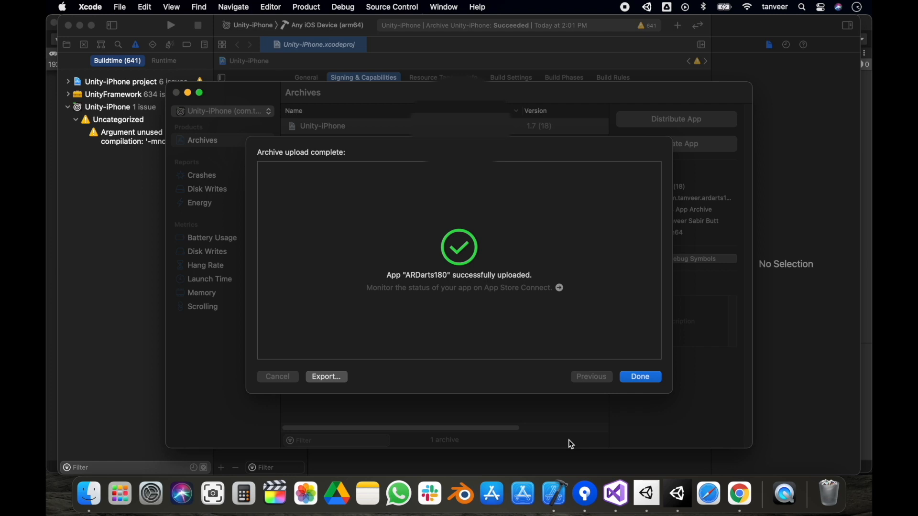
Switch to App Store Connect in Chrome and open the AR Darts 180 app page from My Apps.
{"action": "key", "text": "super+Tab"}
{"action": "left_click", "coordinate": [561, 289]}
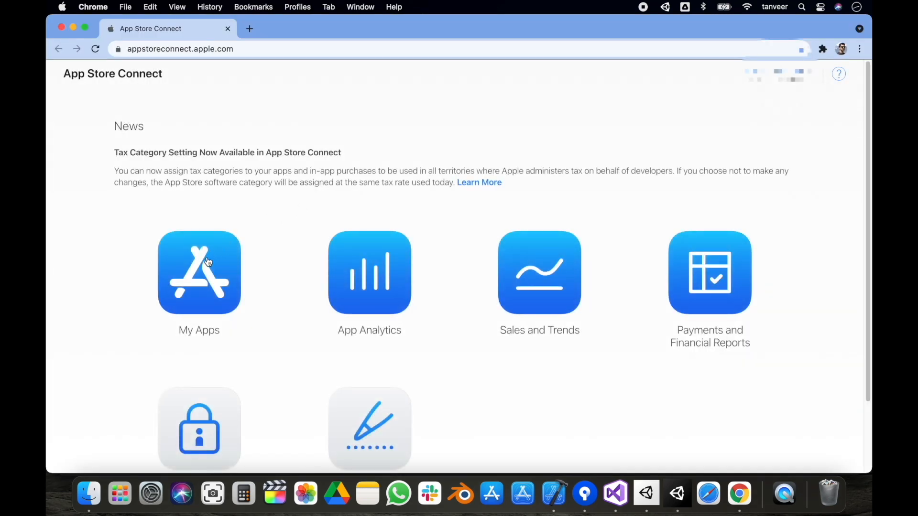
{"action": "left_click", "coordinate": [210, 264]}
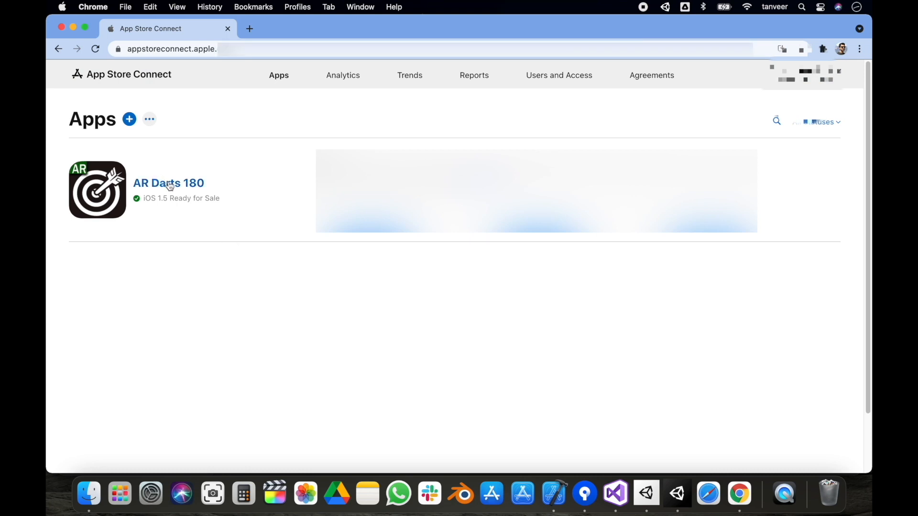
{"action": "left_click", "coordinate": [171, 187]}
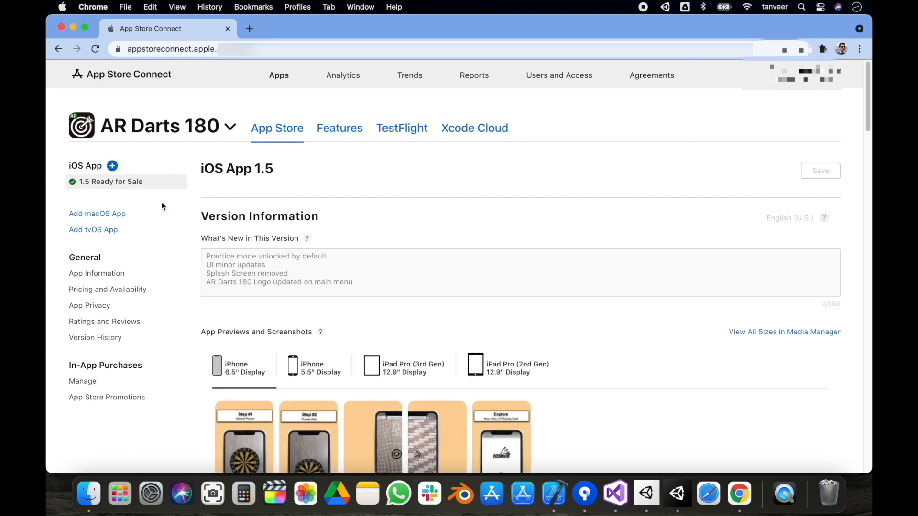
Create a new iOS app version with store version number 1.7.
{"action": "left_click", "coordinate": [112, 165]}
{"action": "left_click", "coordinate": [344, 266]}
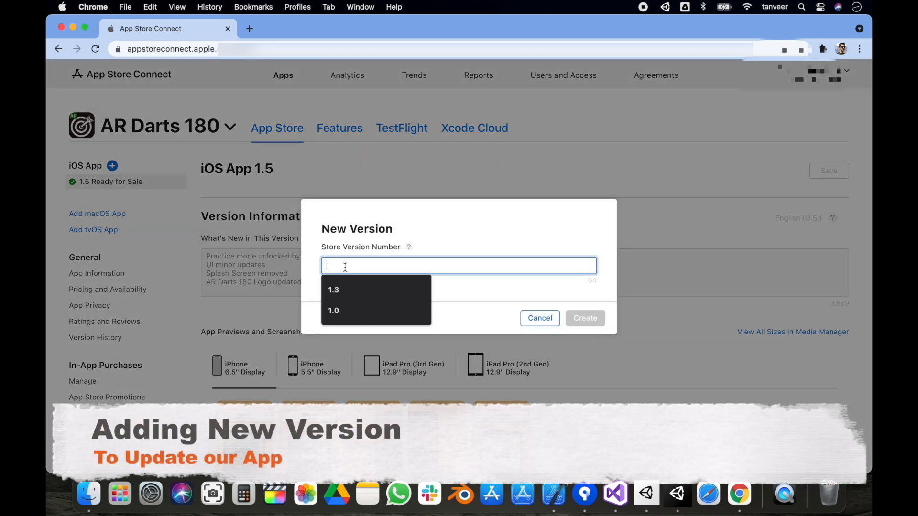
{"action": "type", "text": "1."}
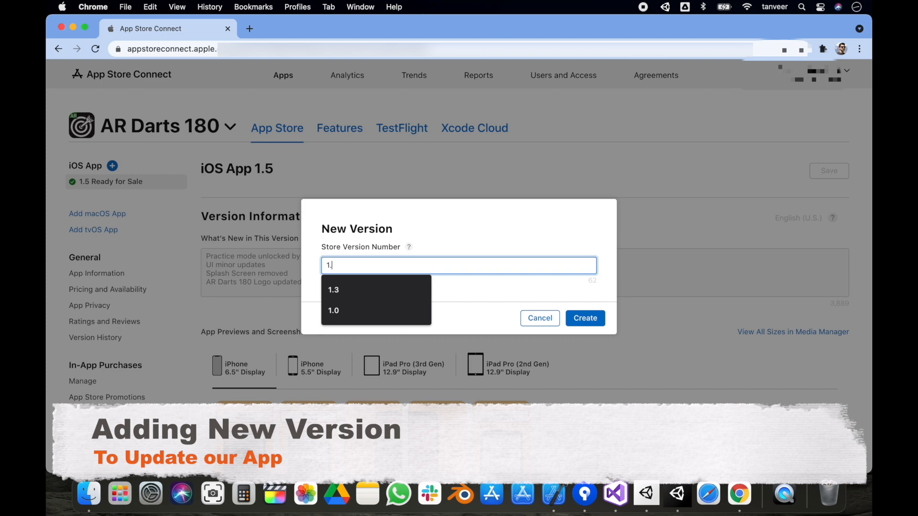
{"action": "type", "text": "6"}
{"action": "key", "text": "BackSpace"}
{"action": "type", "text": "7"}
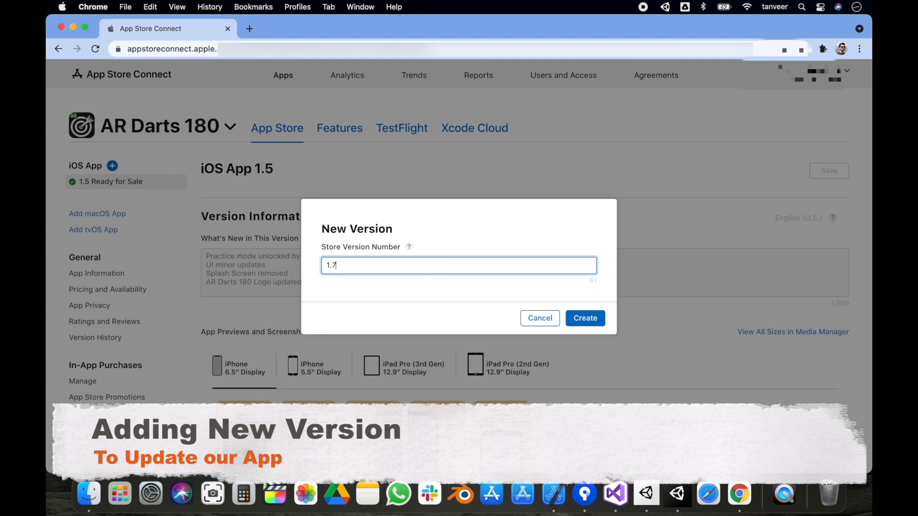
{"action": "left_click", "coordinate": [592, 318]}
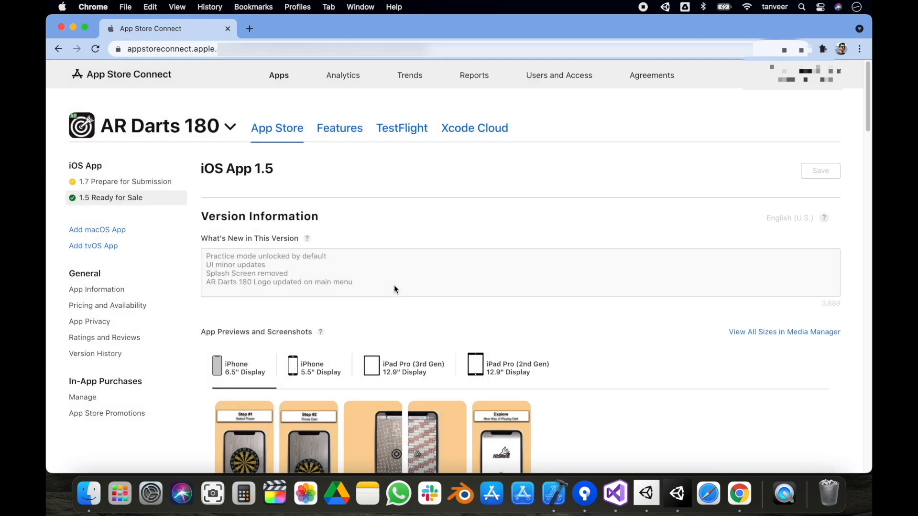
Enter "Performance enhanced" as the What's New in This Version text for iOS App 1.7.
{"action": "left_click", "coordinate": [394, 277]}
{"action": "type", "text": "Performance "}
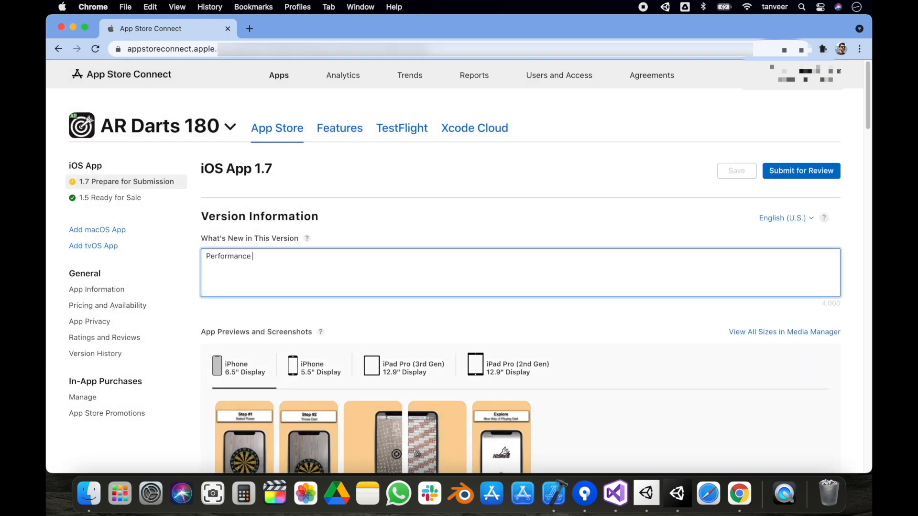
{"action": "type", "text": "enhanced"}
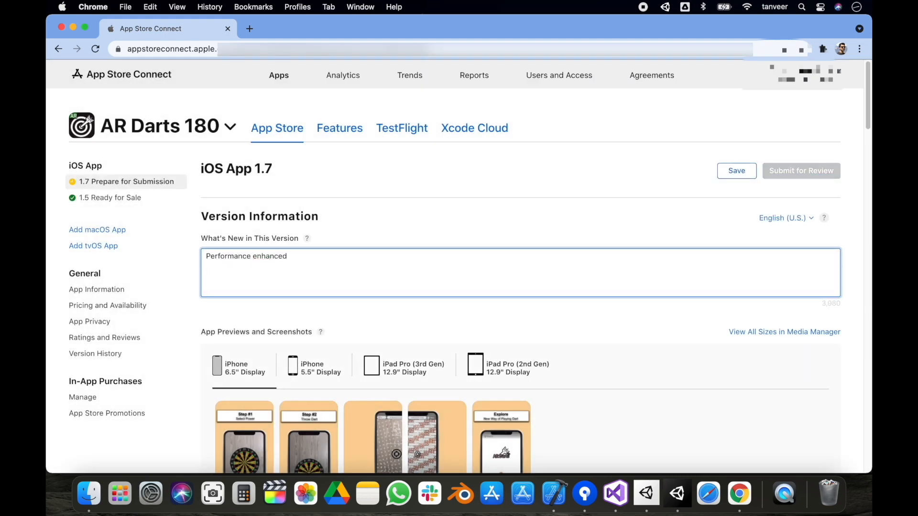
Add build 18 to version 1.7 and declare in the export compliance information that the app uses no encryption.
{"action": "scroll", "coordinate": [520, 344], "scroll_direction": "down", "scroll_amount": 10}
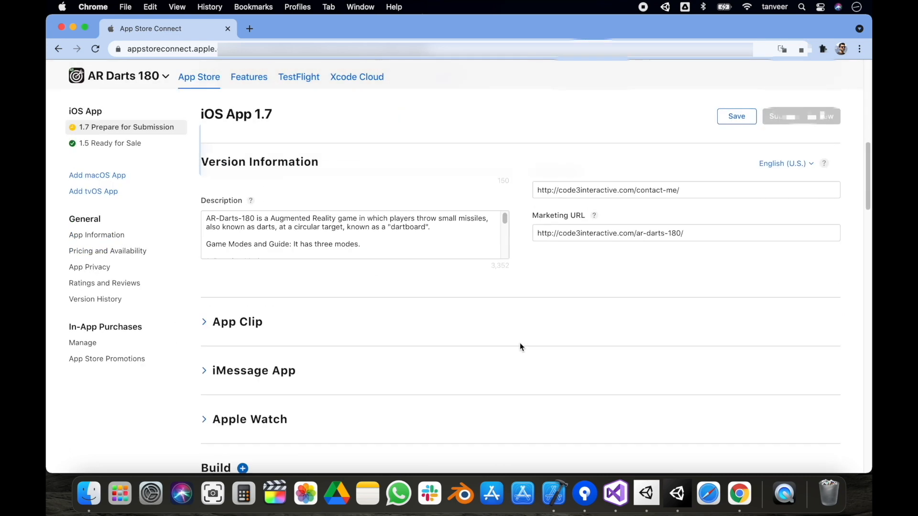
{"action": "left_click", "coordinate": [473, 266]}
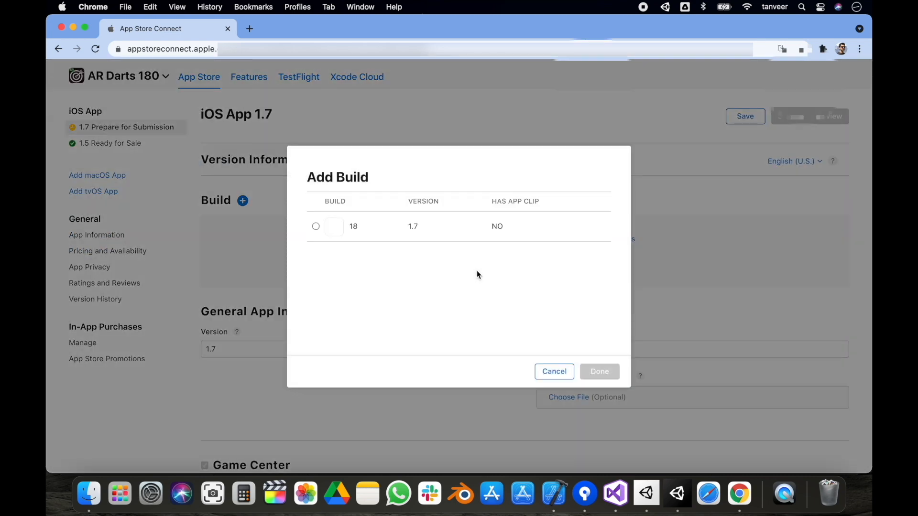
{"action": "left_click", "coordinate": [315, 228]}
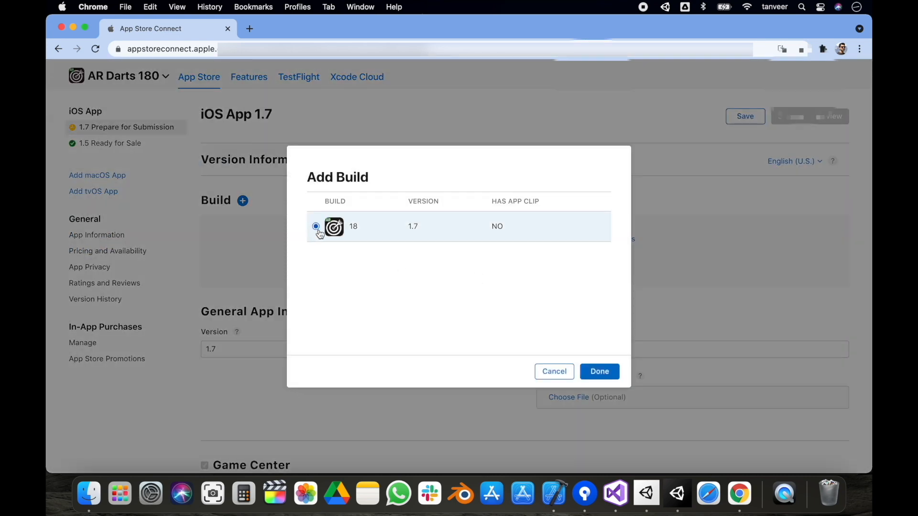
{"action": "left_click", "coordinate": [595, 372]}
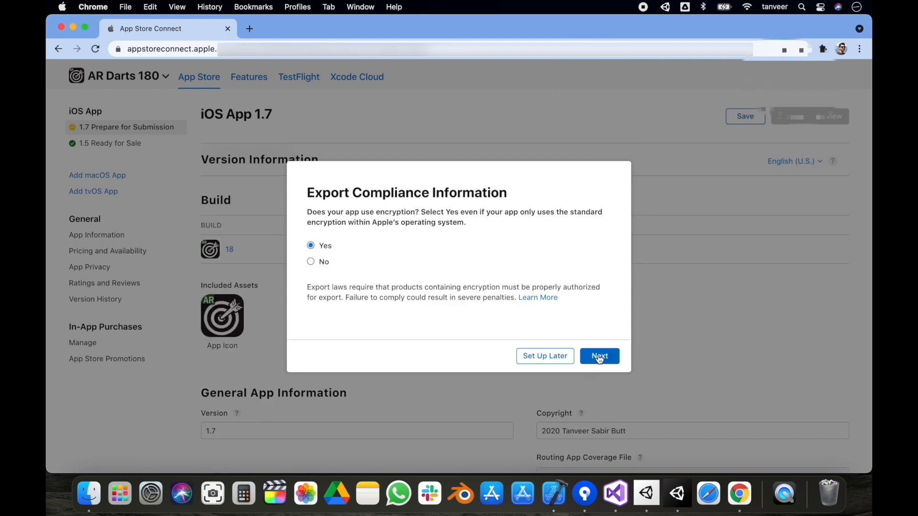
{"action": "left_click", "coordinate": [311, 262]}
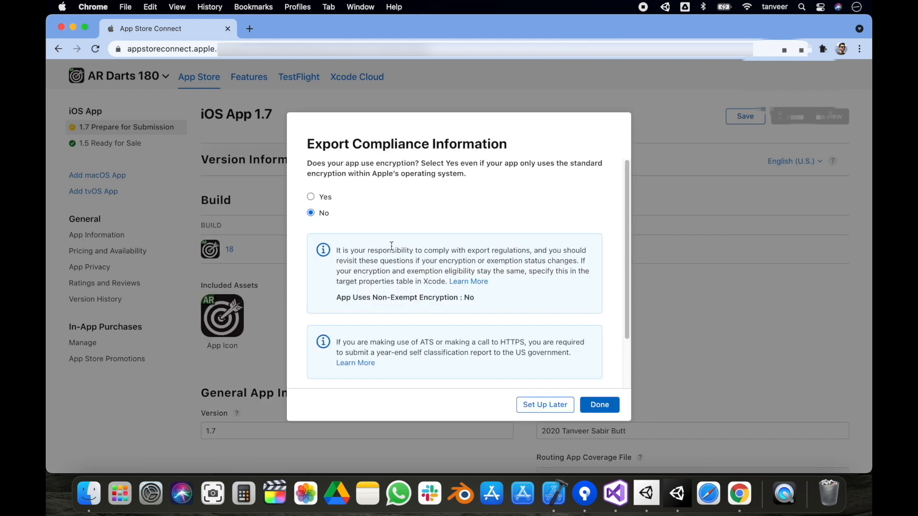
{"action": "left_click", "coordinate": [599, 404]}
Replace the personal name in the Copyright field with Code3Interactive, keeping the year 2020.
{"action": "scroll", "coordinate": [363, 313], "scroll_direction": "down", "scroll_amount": 5}
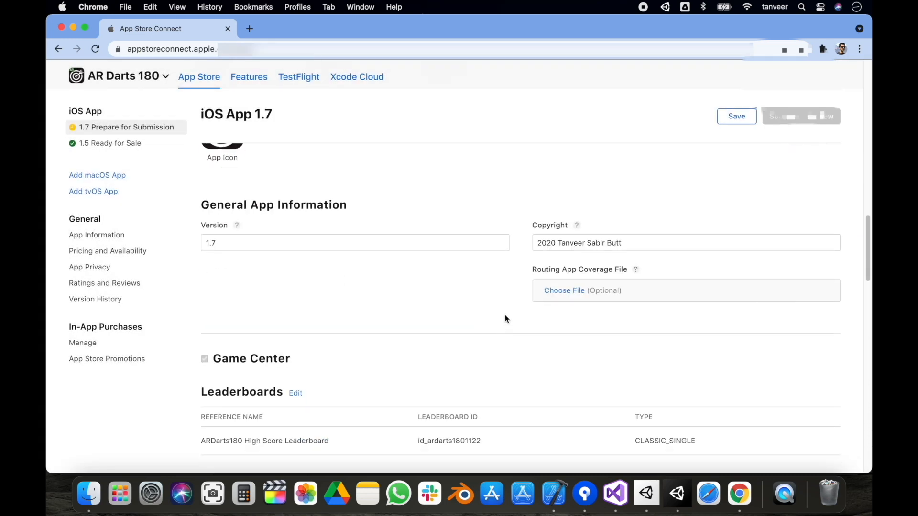
{"action": "scroll", "coordinate": [505, 319], "scroll_direction": "down", "scroll_amount": 1}
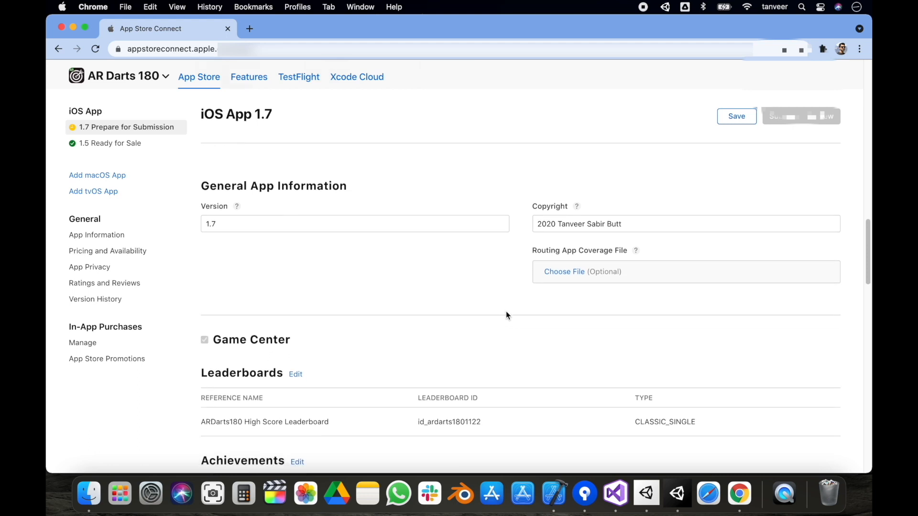
{"action": "left_click_drag", "start_coordinate": [625, 227], "coordinate": [558, 226]}
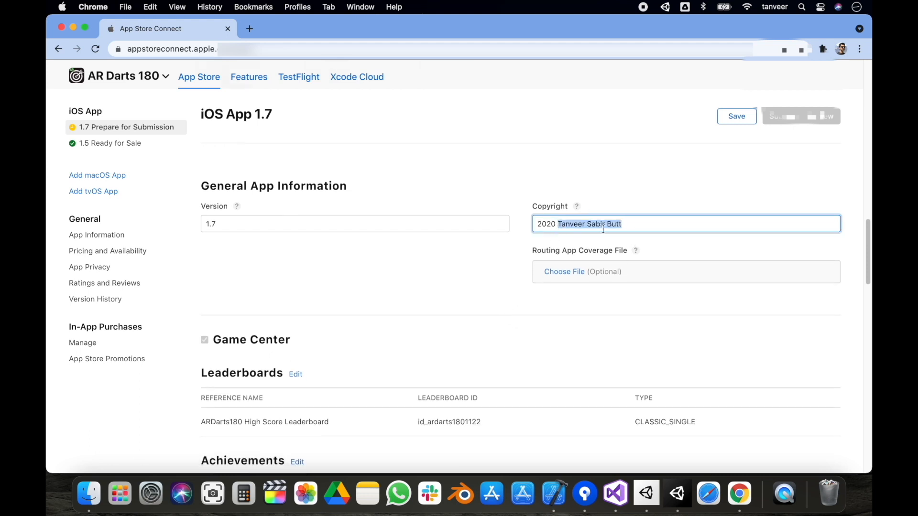
{"action": "type", "text": "Code3Interactive"}
Review the remaining Game Center, App Review and release settings of version 1.7 and save the version's changes.
{"action": "scroll", "coordinate": [454, 281], "scroll_direction": "down", "scroll_amount": 15}
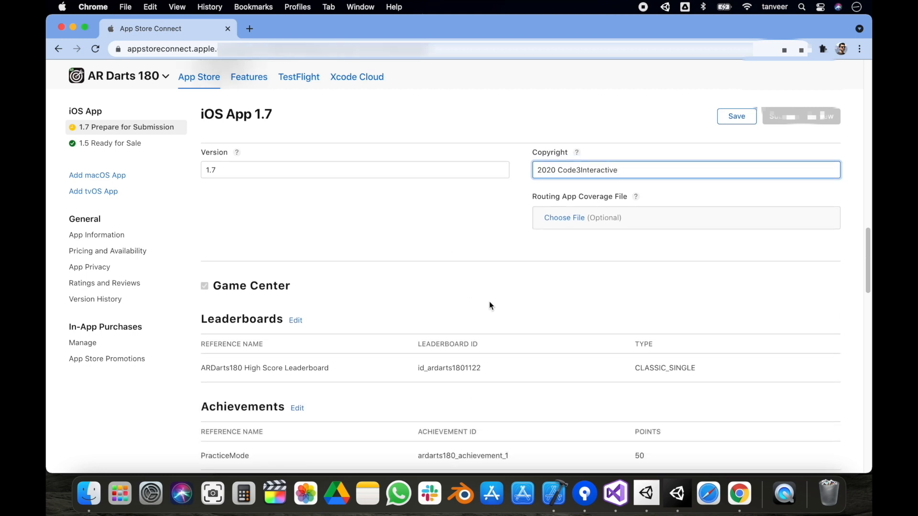
{"action": "scroll", "coordinate": [536, 323], "scroll_direction": "down", "scroll_amount": 10}
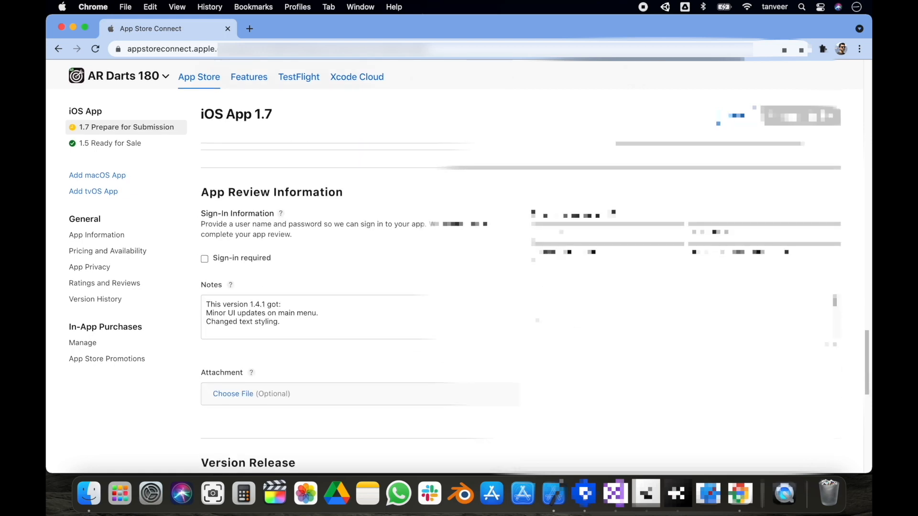
{"action": "scroll", "coordinate": [537, 320], "scroll_direction": "down", "scroll_amount": 3}
{"action": "scroll", "coordinate": [544, 351], "scroll_direction": "down", "scroll_amount": 7}
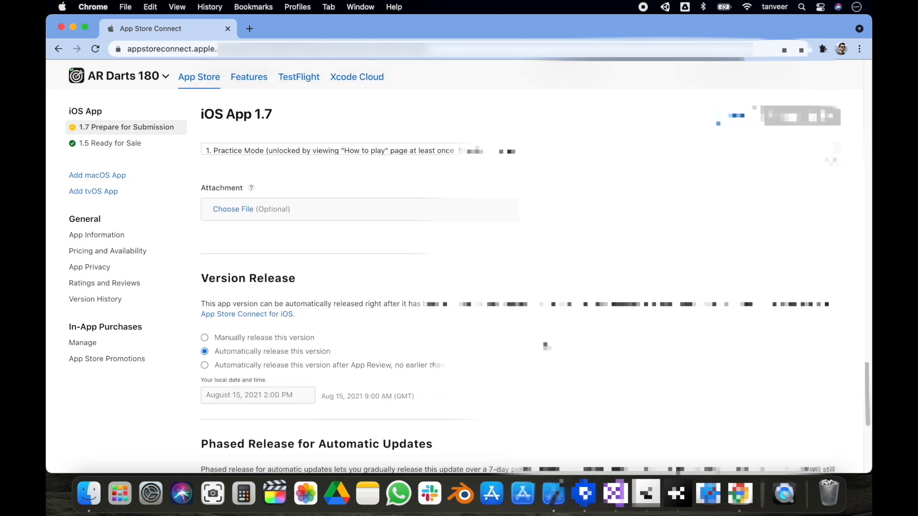
{"action": "scroll", "coordinate": [525, 344], "scroll_direction": "down", "scroll_amount": 3}
{"action": "scroll", "coordinate": [296, 301], "scroll_direction": "down", "scroll_amount": 5}
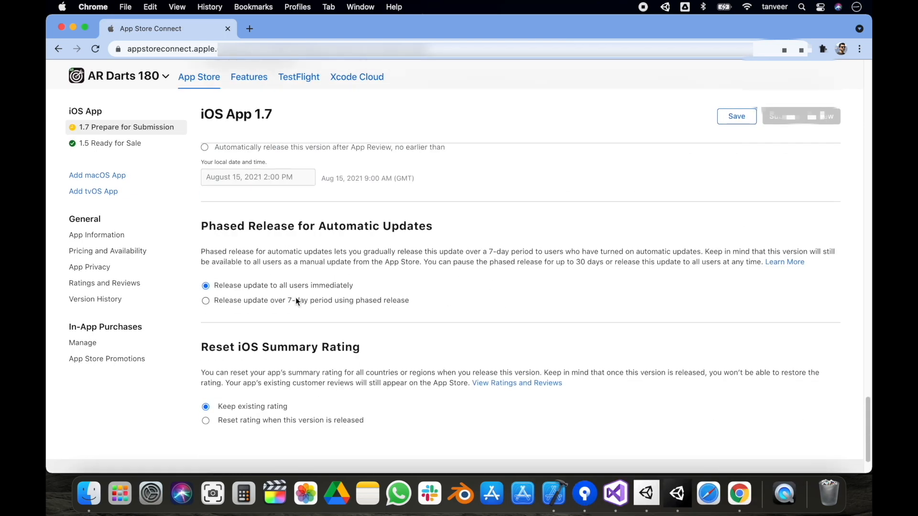
{"action": "scroll", "coordinate": [526, 306], "scroll_direction": "down", "scroll_amount": 2}
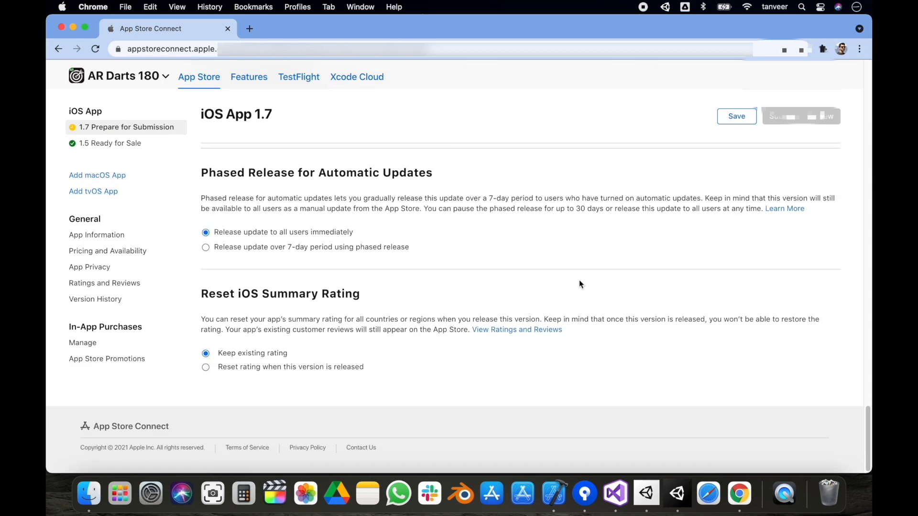
{"action": "left_click", "coordinate": [748, 120]}
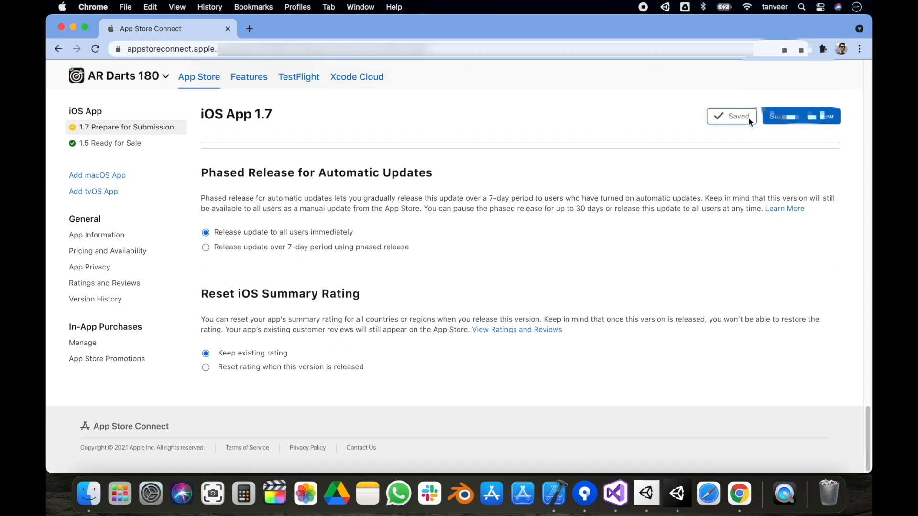
Try to submit iOS App 1.7 for review and open the app's App Privacy page.
{"action": "left_click_drag", "start_coordinate": [867, 417], "coordinate": [867, 72]}
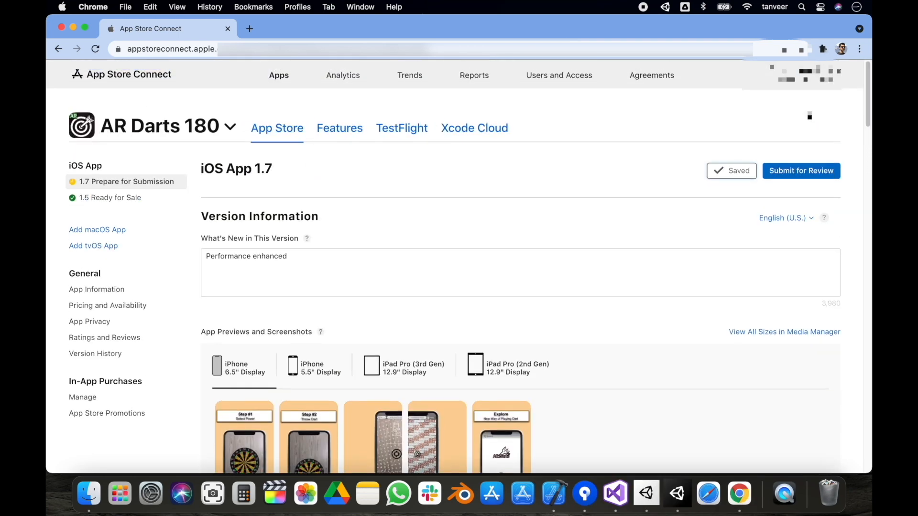
{"action": "left_click", "coordinate": [803, 175]}
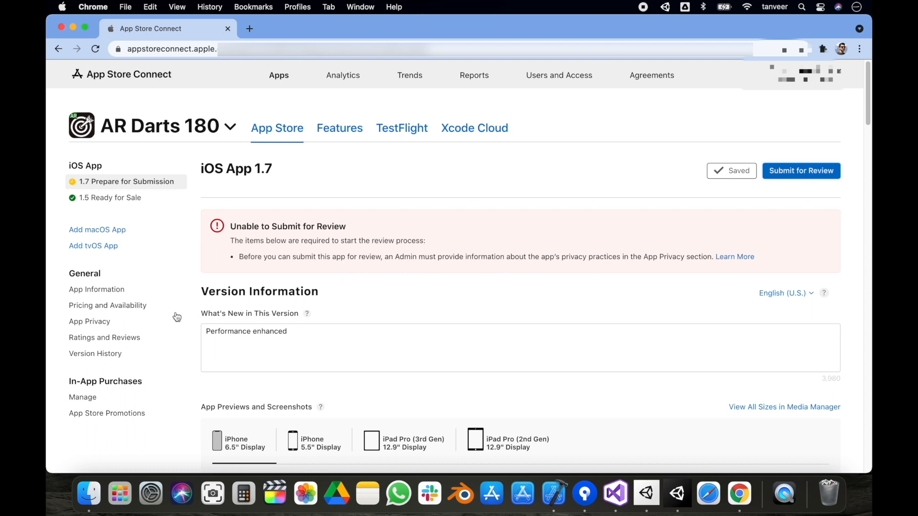
{"action": "left_click", "coordinate": [94, 323]}
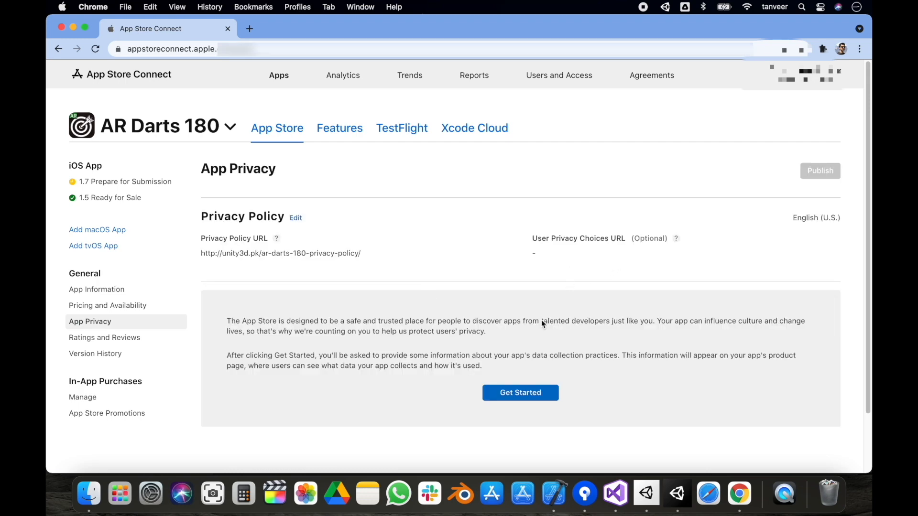
Declare in the App Privacy data collection questions that no data is collected from this app and publish the responses.
{"action": "left_click", "coordinate": [525, 393]}
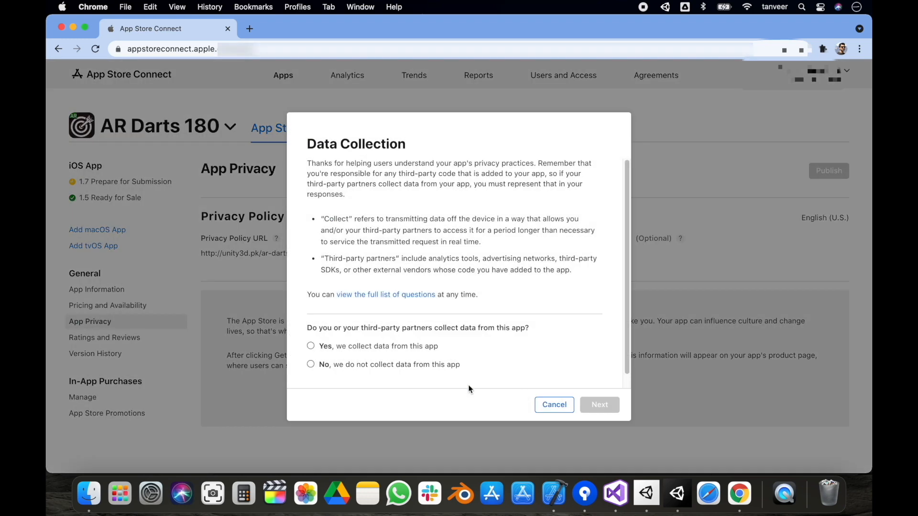
{"action": "left_click", "coordinate": [351, 363]}
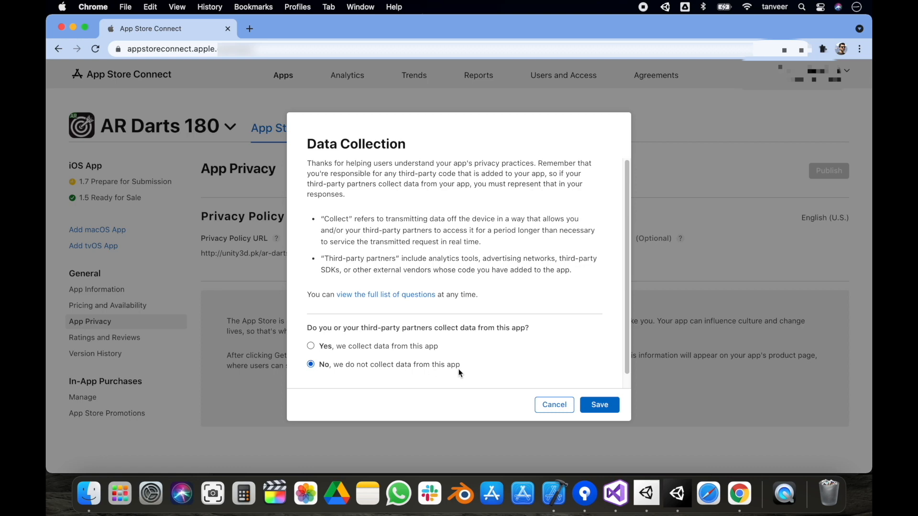
{"action": "left_click", "coordinate": [599, 404]}
{"action": "left_click", "coordinate": [831, 171]}
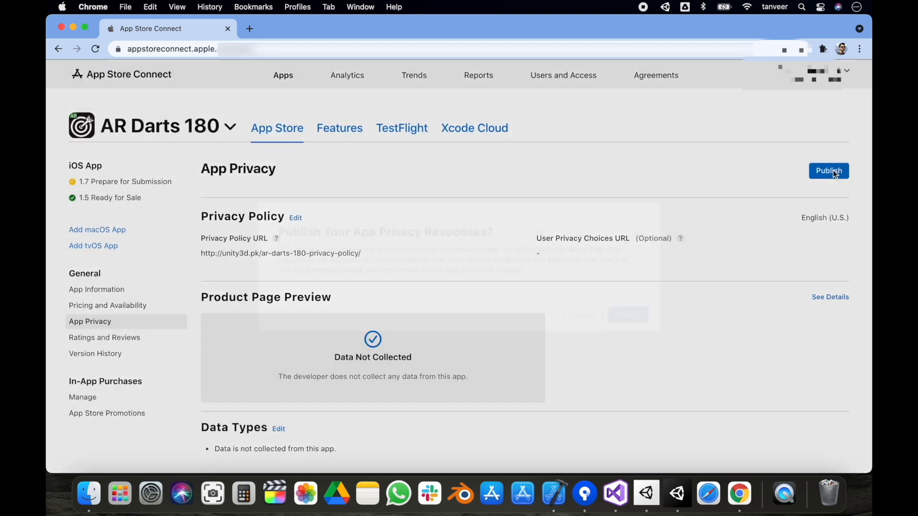
{"action": "left_click", "coordinate": [630, 314]}
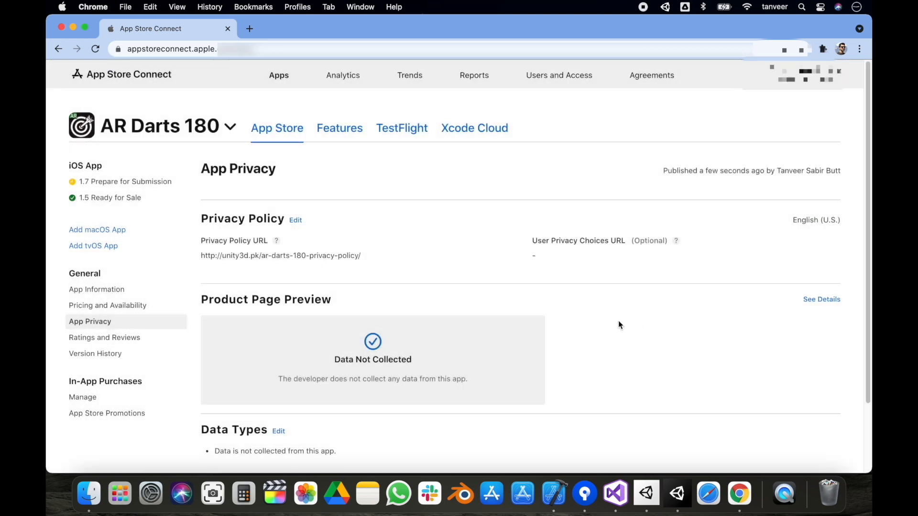
Submit iOS App 1.7 for review and return to the overview of all apps.
{"action": "left_click", "coordinate": [143, 182]}
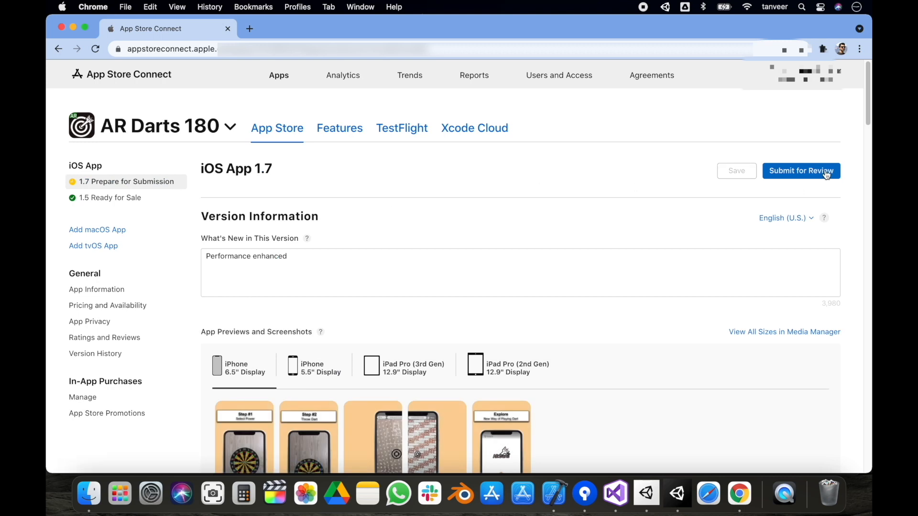
{"action": "left_click", "coordinate": [826, 172]}
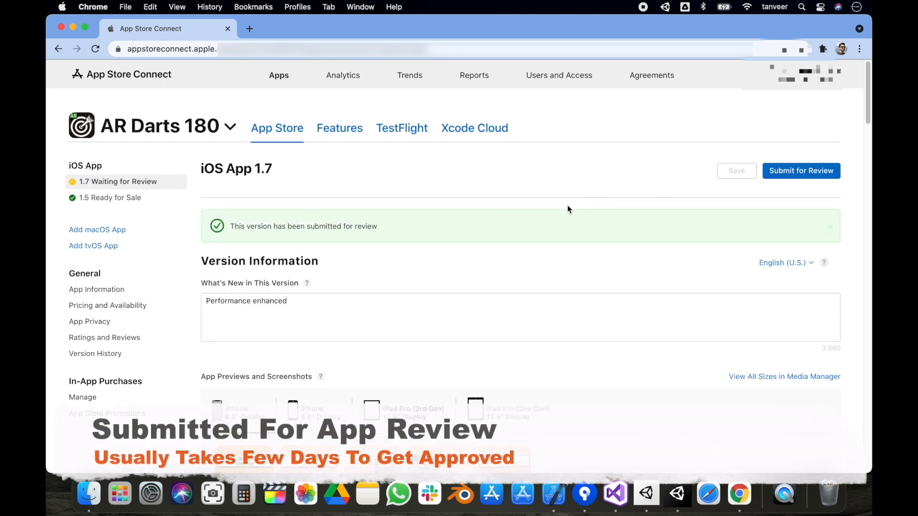
{"action": "left_click", "coordinate": [277, 78]}
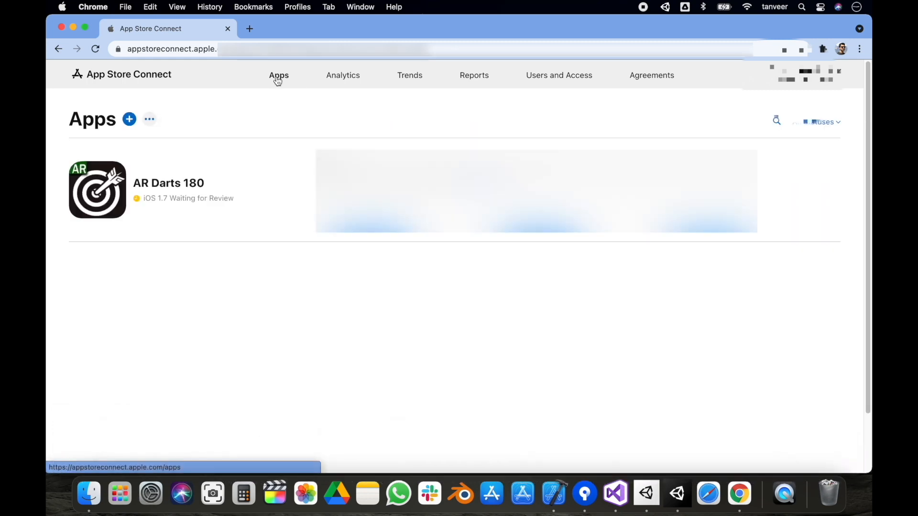